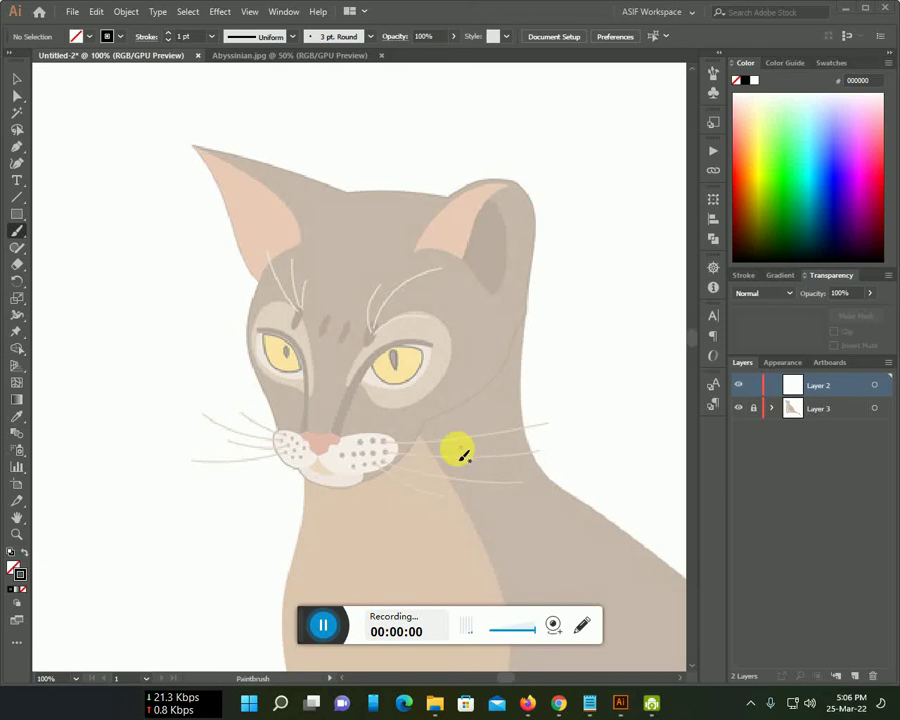
At 150% zoom, brush a black line from the nose up around the right eye and pupil.
{"action": "scroll", "coordinate": [447, 463], "scroll_direction": "up", "scroll_amount": 1}
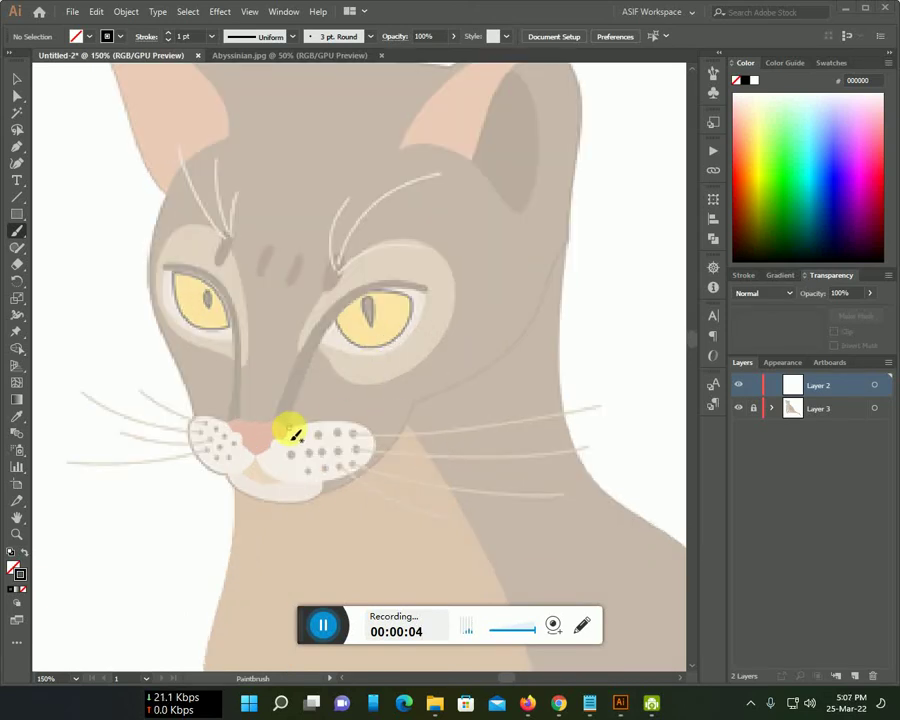
{"action": "mouse_move", "coordinate": [290, 425]}
{"action": "left_mouse_down"}
{"action": "mouse_move", "coordinate": [355, 312]}
{"action": "mouse_move", "coordinate": [427, 290]}
{"action": "left_mouse_up"}
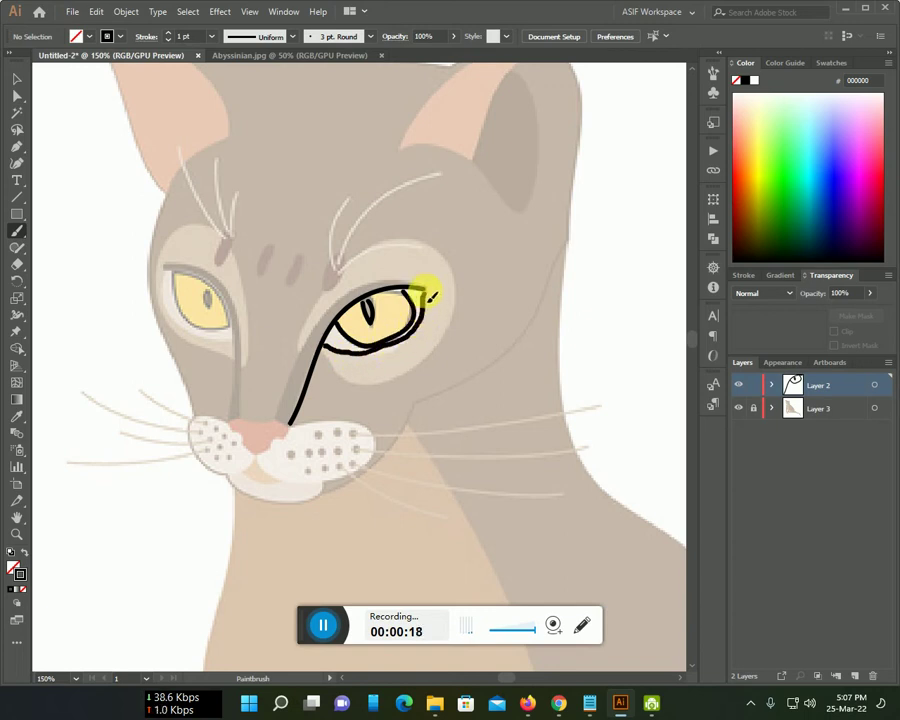
Trace the right eye's brow arc and socket curve, then the left-eye-to-nose line.
{"action": "left_click_drag", "start_coordinate": [350, 262], "coordinate": [457, 318]}
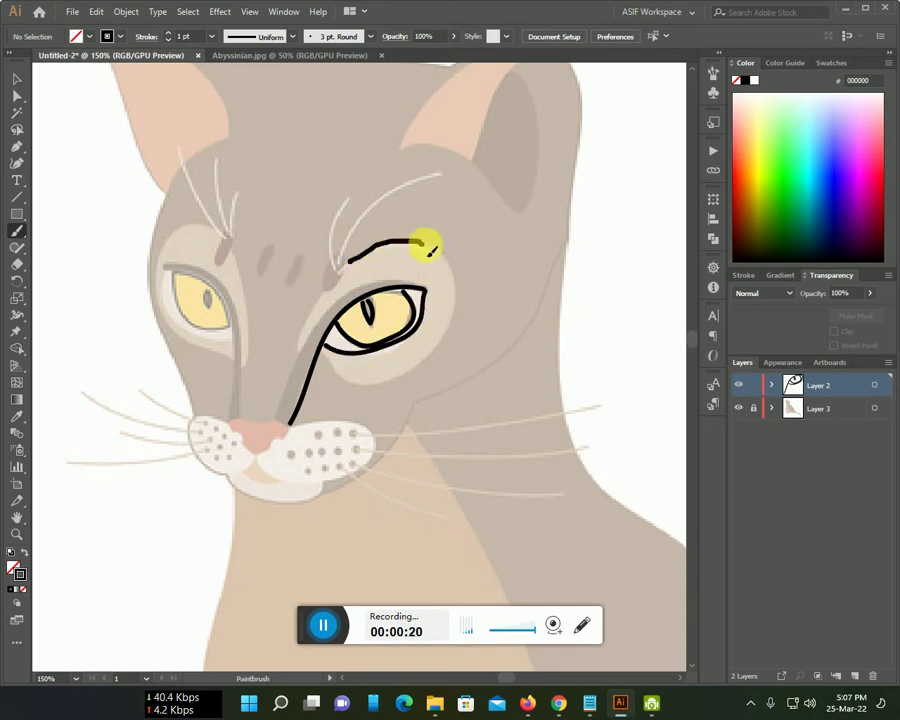
{"action": "left_click_drag", "start_coordinate": [442, 354], "coordinate": [402, 380]}
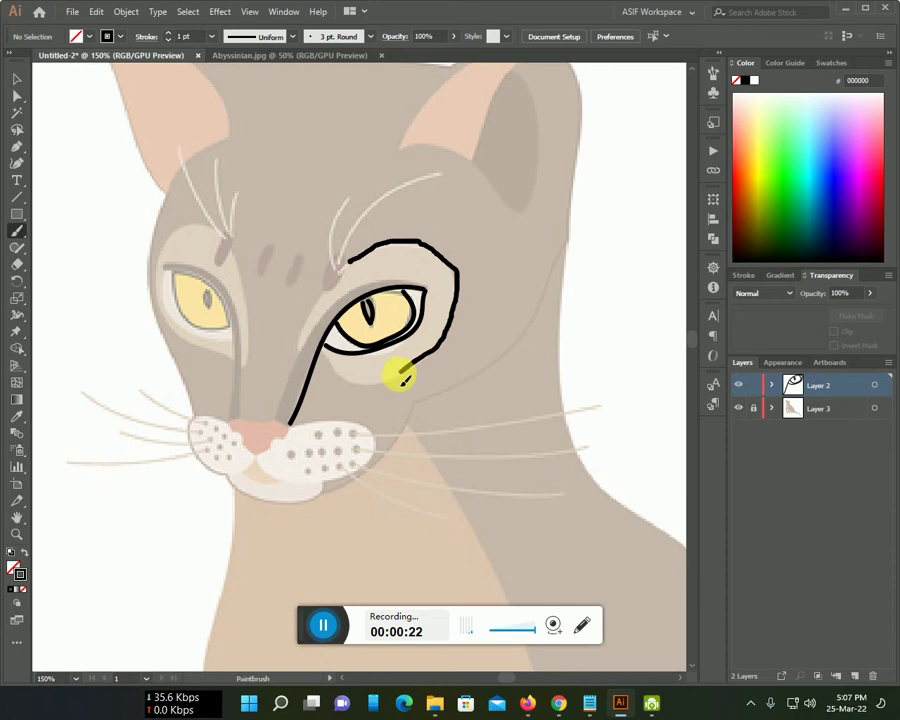
{"action": "left_click_drag", "start_coordinate": [328, 356], "coordinate": [322, 350]}
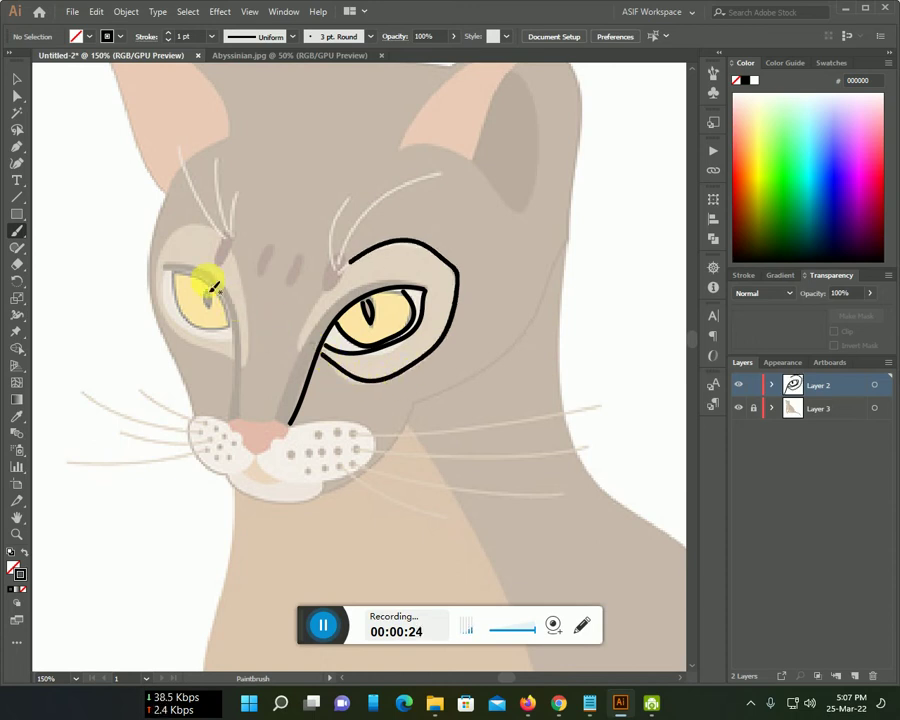
{"action": "left_click_drag", "start_coordinate": [234, 313], "coordinate": [236, 415]}
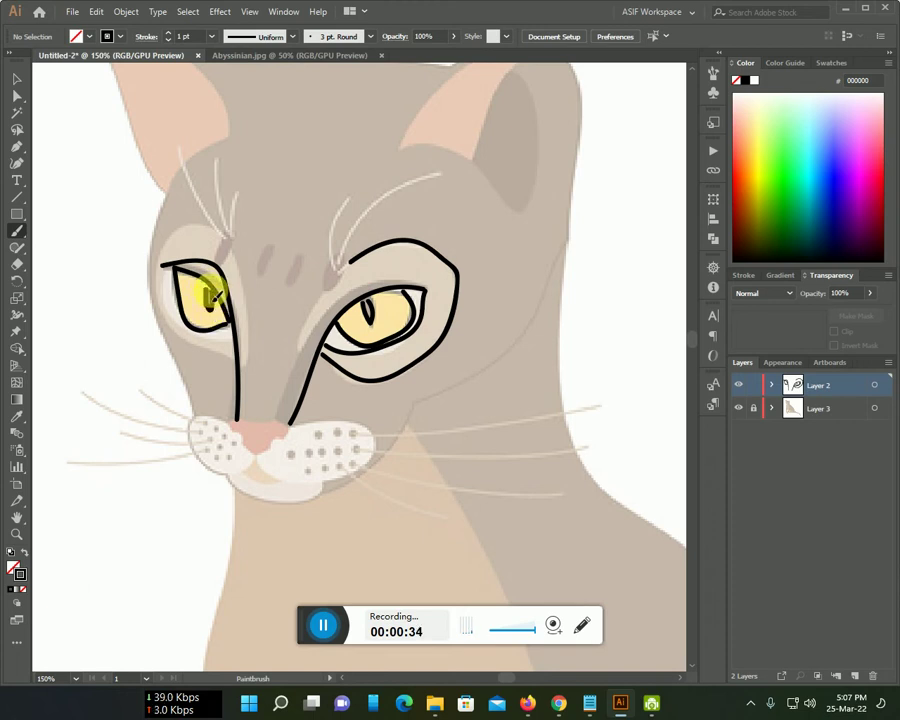
Draw the two V markings above the eyes and the left cheek up toward the ear.
{"action": "mouse_move", "coordinate": [228, 240]}
{"action": "left_mouse_down"}
{"action": "mouse_move", "coordinate": [182, 158]}
{"action": "mouse_move", "coordinate": [228, 240]}
{"action": "left_mouse_up"}
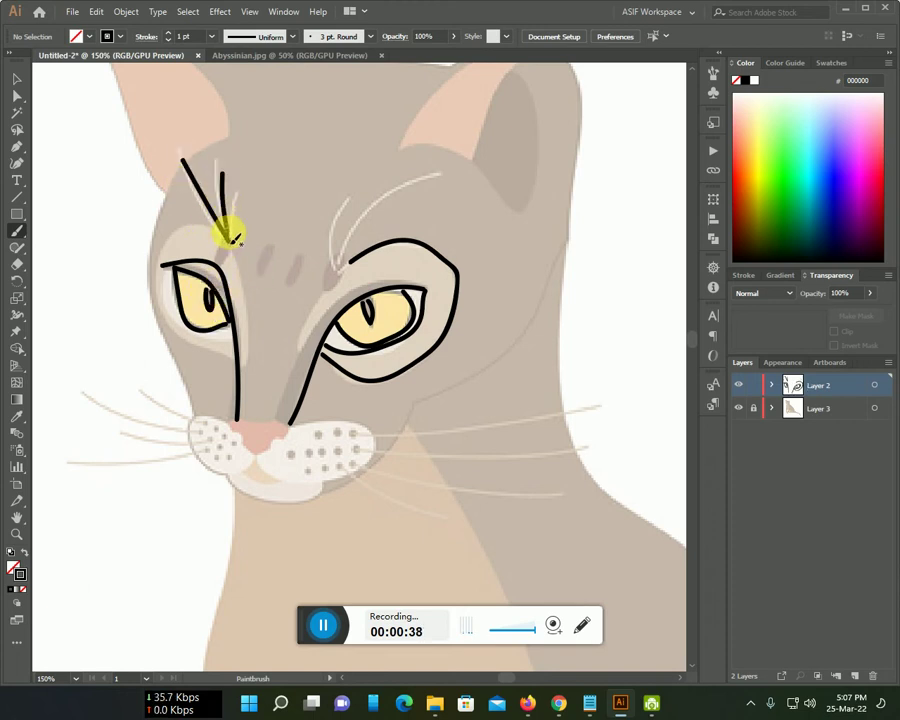
{"action": "left_click_drag", "start_coordinate": [237, 195], "coordinate": [228, 240]}
{"action": "mouse_move", "coordinate": [336, 270]}
{"action": "left_mouse_down"}
{"action": "mouse_move", "coordinate": [346, 195]}
{"action": "mouse_move", "coordinate": [353, 233]}
{"action": "mouse_move", "coordinate": [408, 186]}
{"action": "left_mouse_up"}
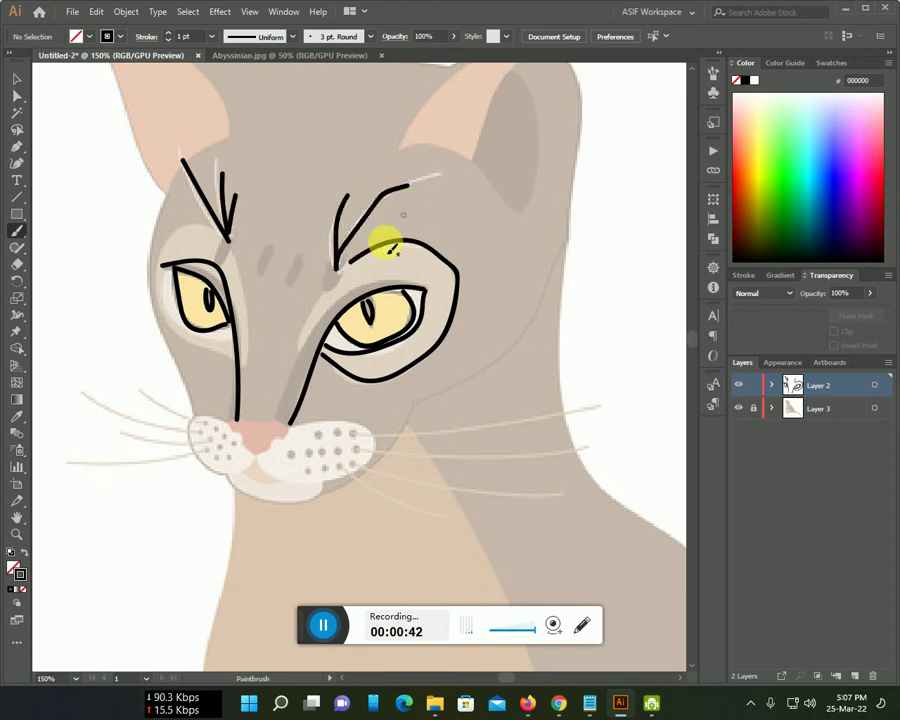
{"action": "left_click_drag", "start_coordinate": [194, 408], "coordinate": [171, 337]}
{"action": "mouse_move", "coordinate": [160, 287]}
{"action": "left_mouse_down"}
{"action": "mouse_move", "coordinate": [155, 233]}
{"action": "mouse_move", "coordinate": [175, 195]}
{"action": "left_mouse_up"}
{"action": "left_click_drag", "start_coordinate": [233, 225], "coordinate": [435, 390]}
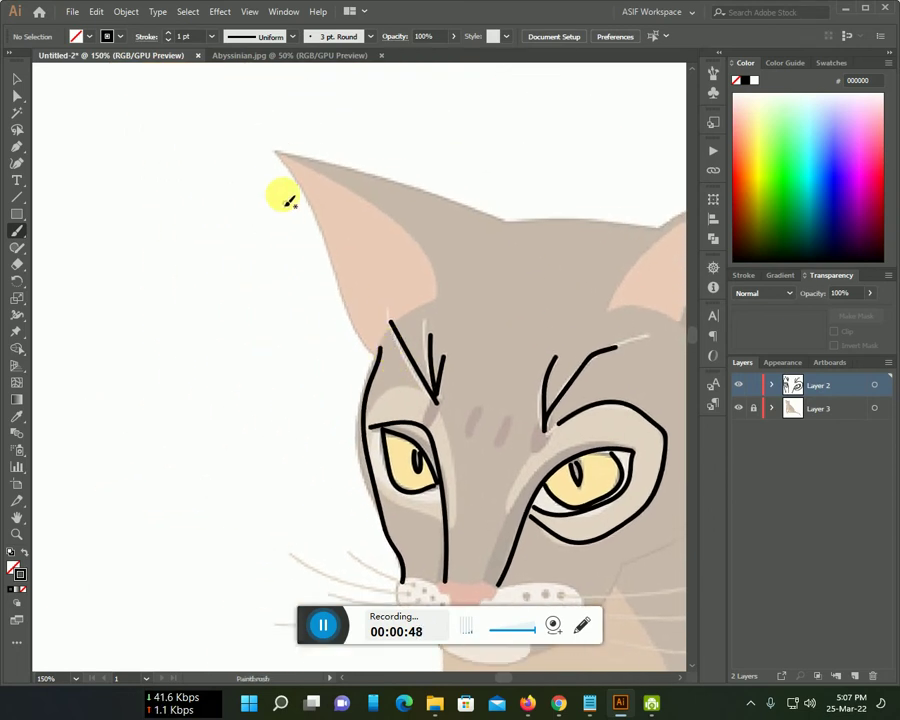
Outline the left ear's outer and inner edges and the top of the head.
{"action": "mouse_move", "coordinate": [282, 163]}
{"action": "left_mouse_down"}
{"action": "mouse_move", "coordinate": [341, 262]}
{"action": "mouse_move", "coordinate": [359, 332]}
{"action": "mouse_move", "coordinate": [379, 352]}
{"action": "left_mouse_up"}
{"action": "mouse_move", "coordinate": [279, 151]}
{"action": "left_mouse_down"}
{"action": "mouse_move", "coordinate": [362, 168]}
{"action": "mouse_move", "coordinate": [518, 225]}
{"action": "mouse_move", "coordinate": [663, 232]}
{"action": "left_mouse_up"}
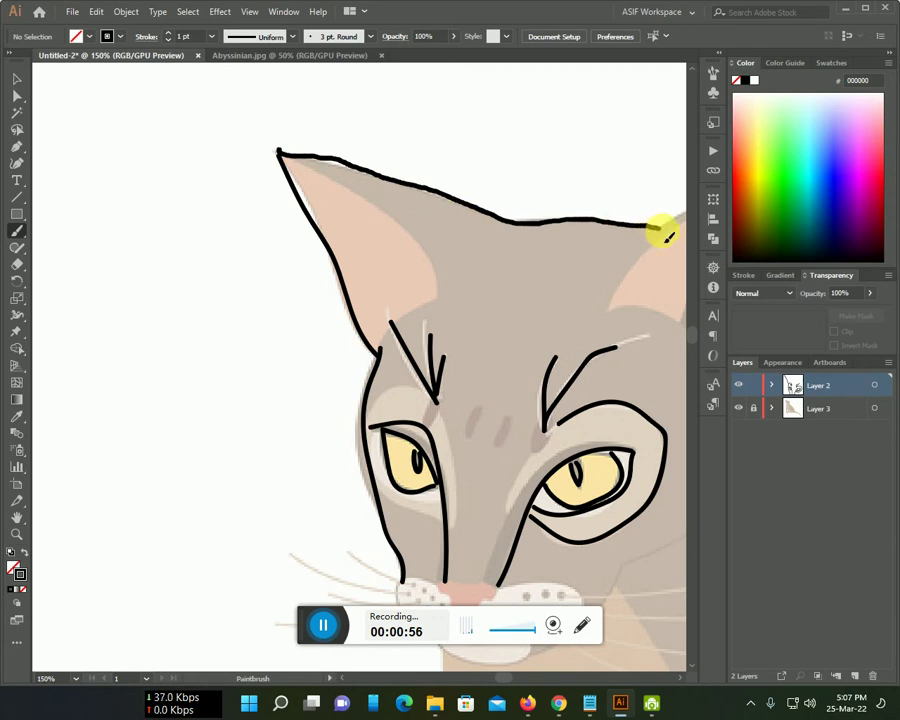
{"action": "mouse_move", "coordinate": [287, 160]}
{"action": "left_mouse_down"}
{"action": "mouse_move", "coordinate": [388, 209]}
{"action": "mouse_move", "coordinate": [441, 285]}
{"action": "left_mouse_up"}
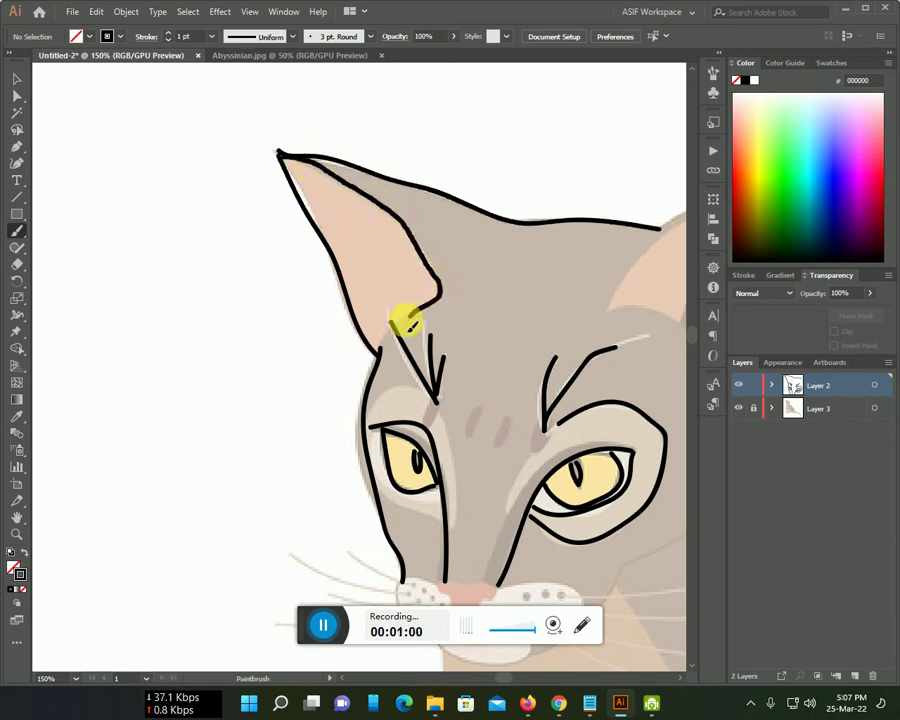
{"action": "scroll", "coordinate": [326, 344], "scroll_direction": "right", "scroll_amount": 3}
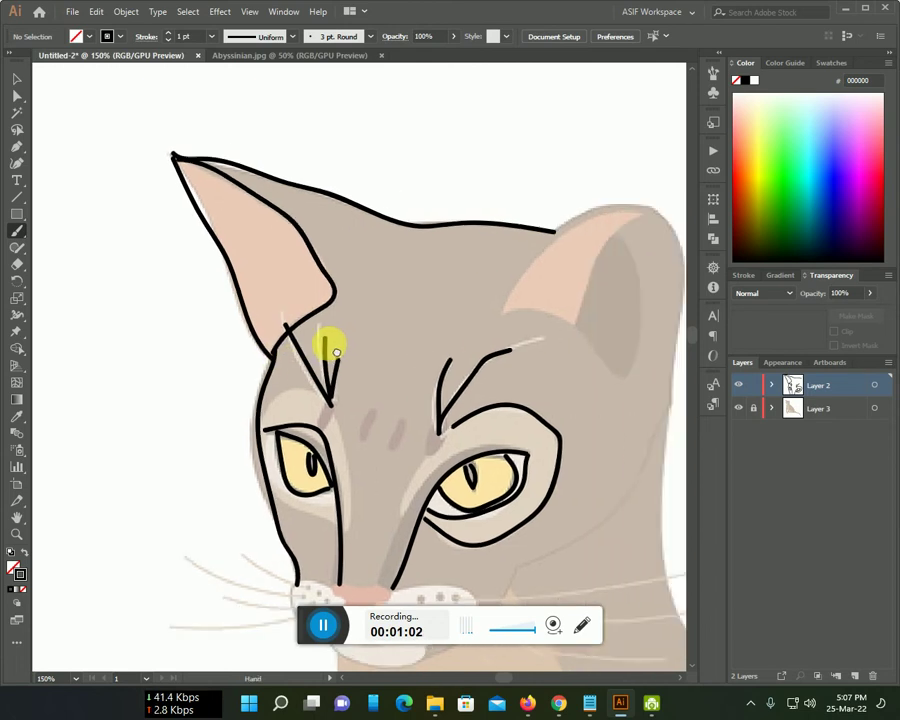
{"action": "scroll", "coordinate": [296, 290], "scroll_direction": "right", "scroll_amount": 5}
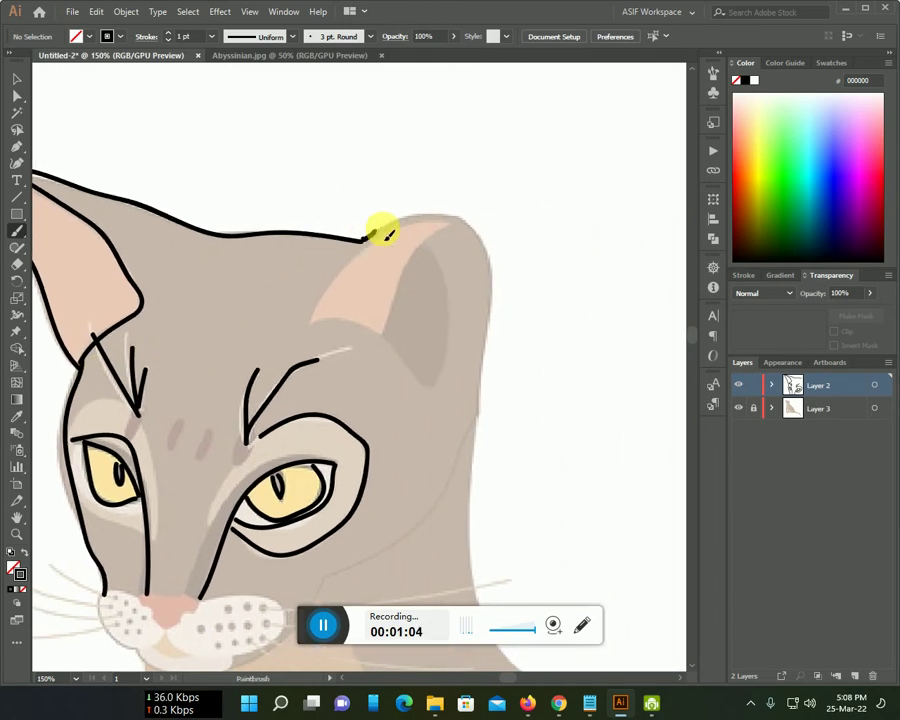
Trace the right ear's tip, front edge and inner fold, plus the right cheek line.
{"action": "mouse_move", "coordinate": [422, 222]}
{"action": "left_mouse_down"}
{"action": "mouse_move", "coordinate": [458, 219]}
{"action": "mouse_move", "coordinate": [482, 245]}
{"action": "mouse_move", "coordinate": [493, 392]}
{"action": "mouse_move", "coordinate": [482, 446]}
{"action": "left_mouse_up"}
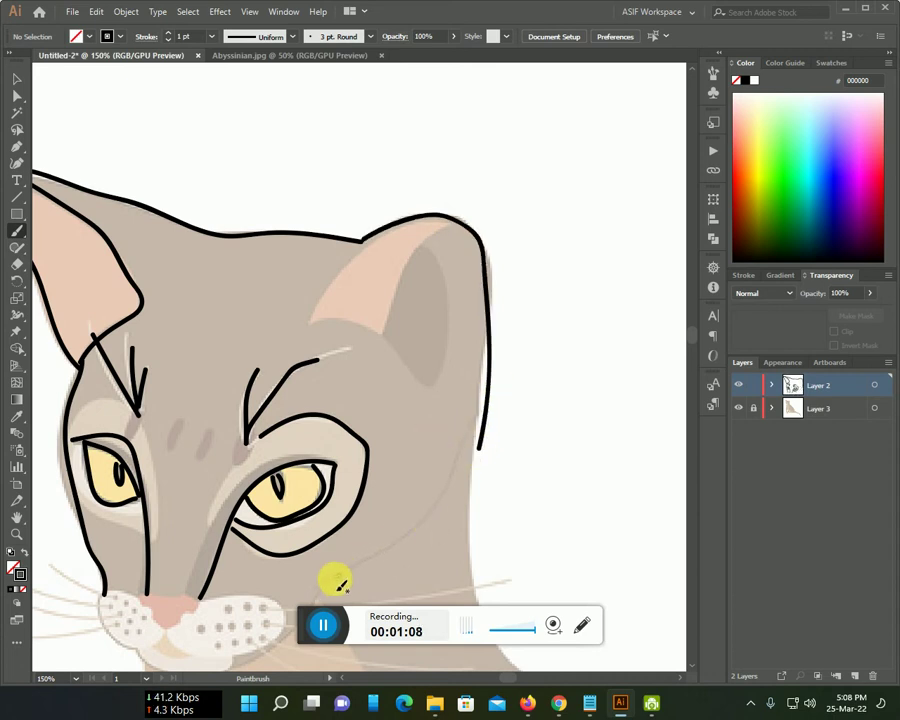
{"action": "mouse_move", "coordinate": [324, 582]}
{"action": "left_mouse_down"}
{"action": "mouse_move", "coordinate": [426, 518]}
{"action": "mouse_move", "coordinate": [489, 394]}
{"action": "left_mouse_up"}
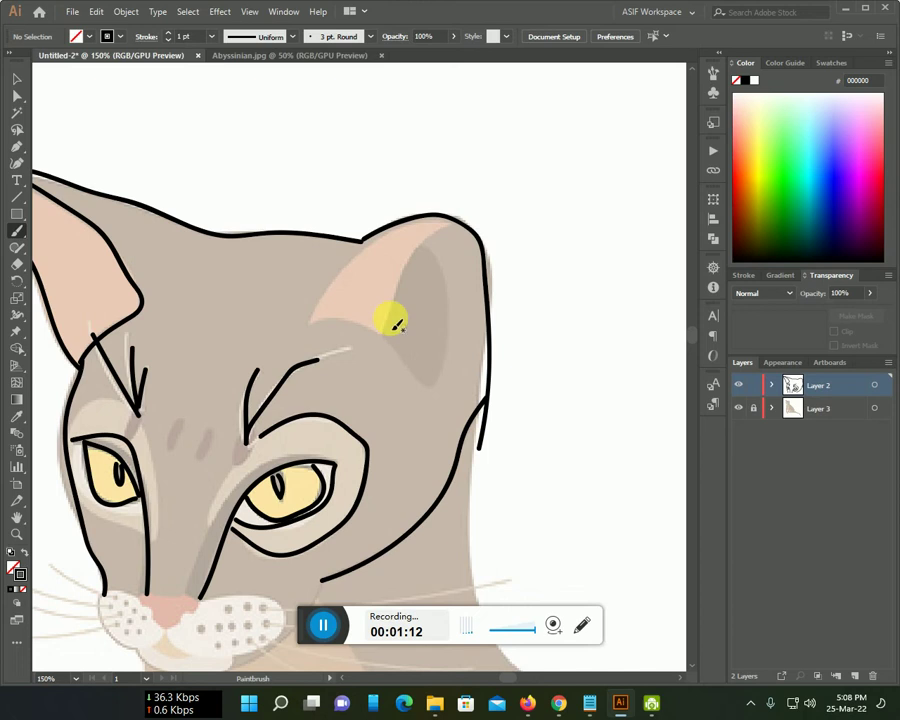
{"action": "mouse_move", "coordinate": [309, 321]}
{"action": "left_mouse_down"}
{"action": "mouse_move", "coordinate": [337, 274]}
{"action": "mouse_move", "coordinate": [372, 242]}
{"action": "left_mouse_up"}
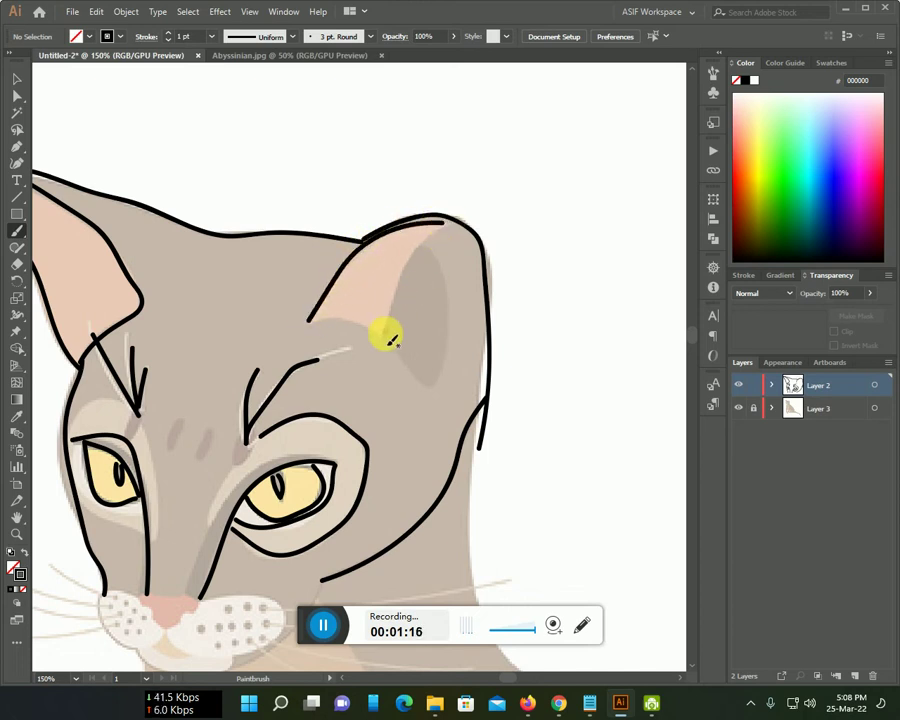
{"action": "left_click_drag", "start_coordinate": [386, 336], "coordinate": [428, 239]}
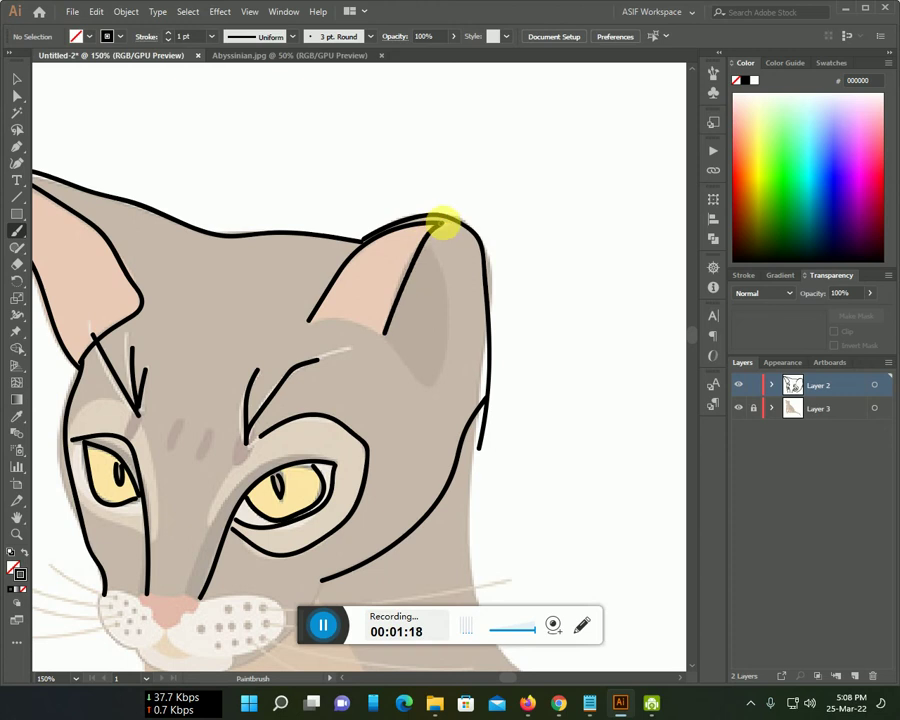
{"action": "mouse_move", "coordinate": [388, 337]}
{"action": "left_mouse_down"}
{"action": "mouse_move", "coordinate": [430, 374]}
{"action": "mouse_move", "coordinate": [444, 322]}
{"action": "mouse_move", "coordinate": [440, 273]}
{"action": "left_mouse_up"}
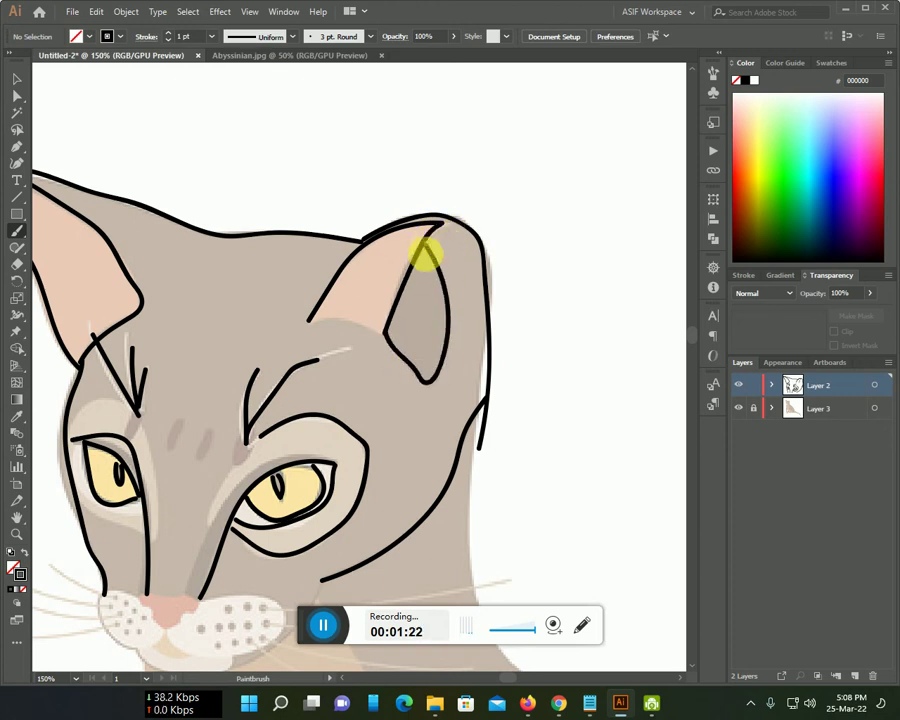
Extend the jaw line from the chin toward the cheek.
{"action": "scroll", "coordinate": [430, 290], "scroll_direction": "down", "scroll_amount": 2}
{"action": "scroll", "coordinate": [434, 330], "scroll_direction": "down", "scroll_amount": 5}
{"action": "scroll", "coordinate": [400, 320], "scroll_direction": "down", "scroll_amount": 2}
{"action": "mouse_move", "coordinate": [322, 243]}
{"action": "left_mouse_down"}
{"action": "mouse_move", "coordinate": [338, 237]}
{"action": "mouse_move", "coordinate": [262, 324]}
{"action": "left_mouse_up"}
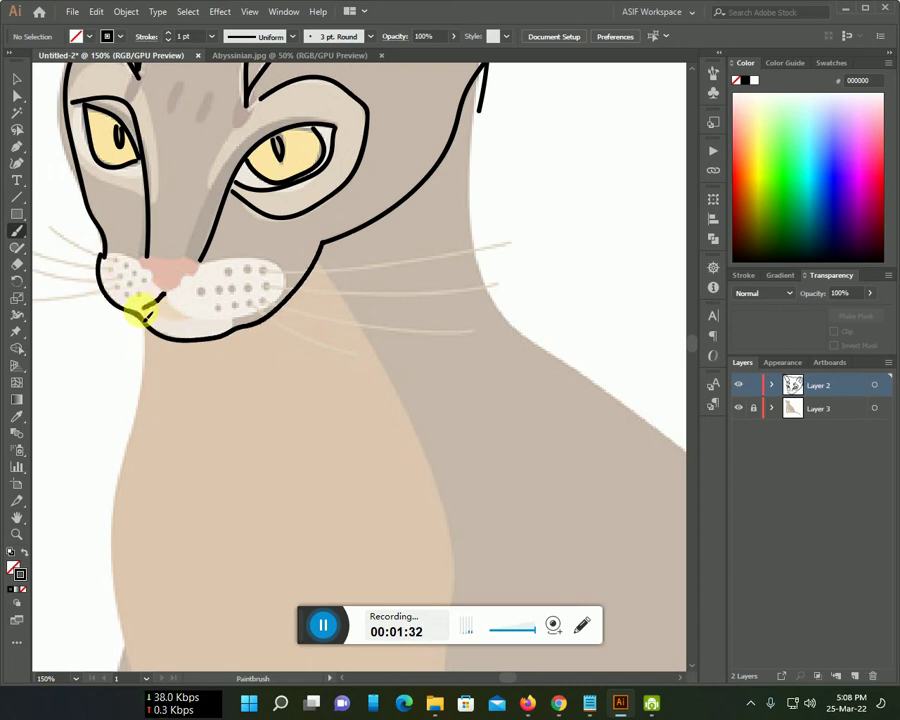
Trace the lower and upper edges of the muzzle.
{"action": "left_click_drag", "start_coordinate": [164, 299], "coordinate": [177, 311]}
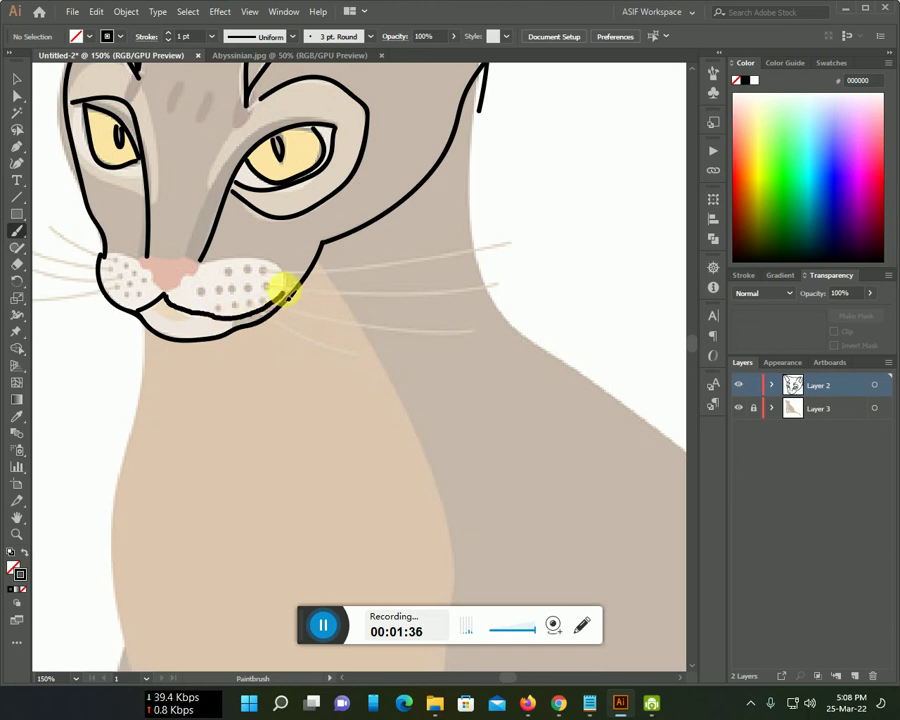
{"action": "left_click_drag", "start_coordinate": [273, 268], "coordinate": [145, 268]}
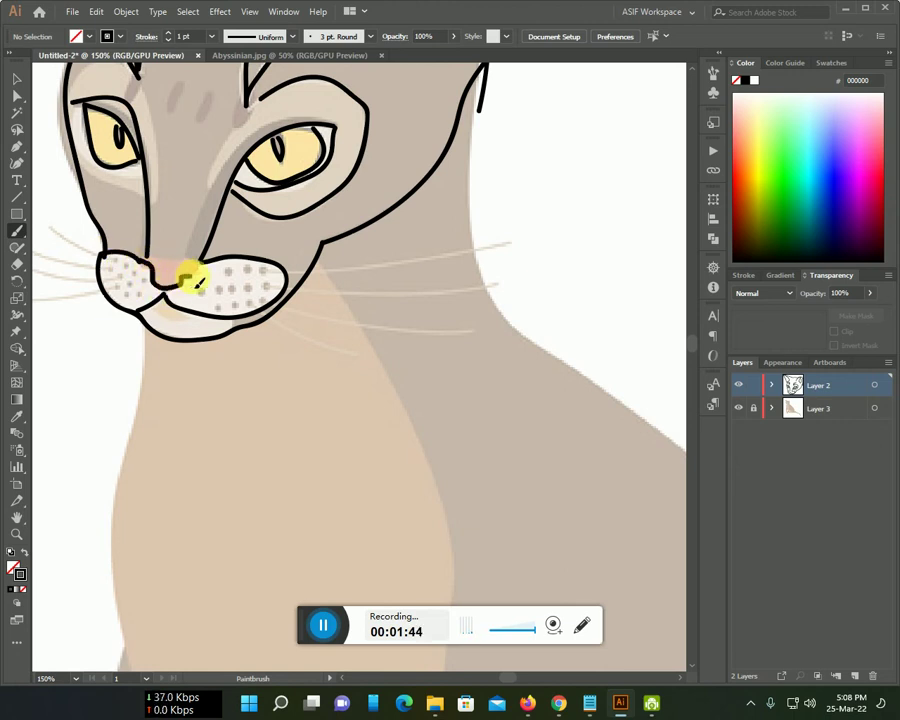
{"action": "scroll", "coordinate": [211, 298], "scroll_direction": "down", "scroll_amount": 1}
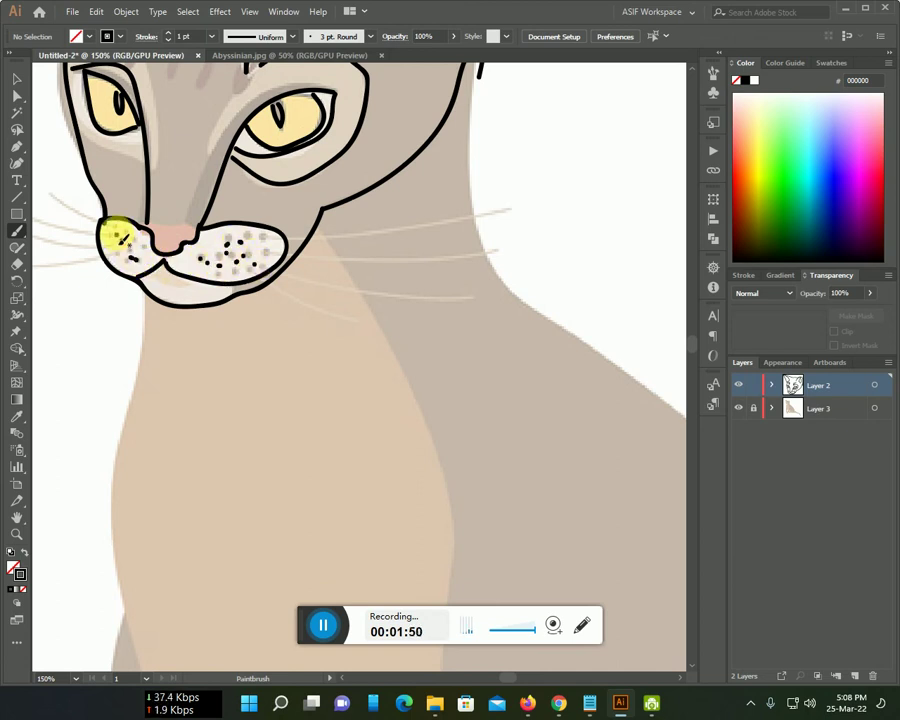
Draw four whiskers fanning left of the muzzle and four fanning right.
{"action": "left_click_drag", "start_coordinate": [50, 194], "coordinate": [102, 214]}
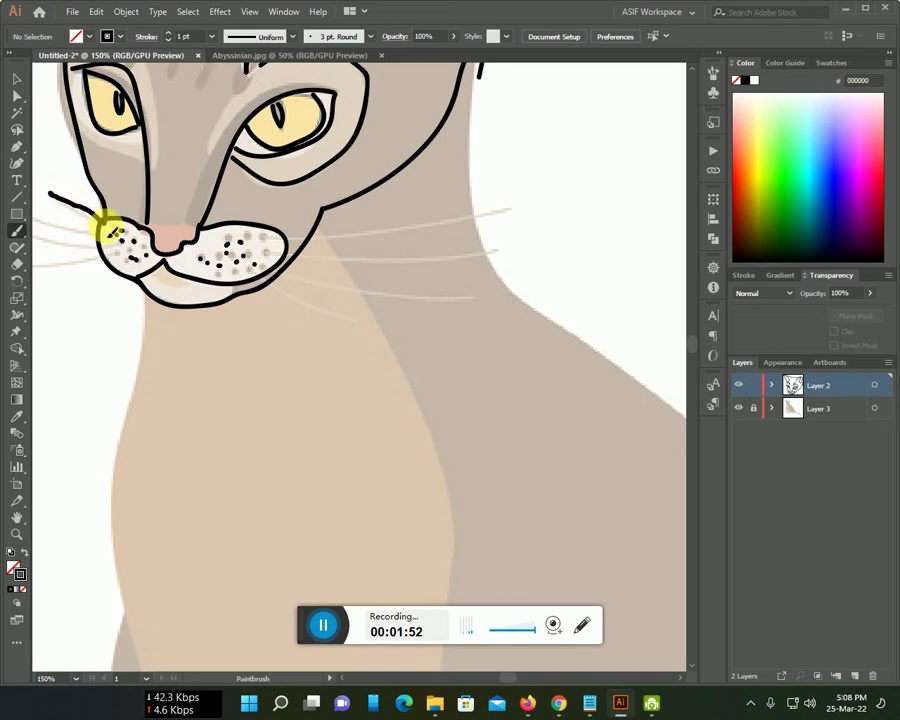
{"action": "left_click_drag", "start_coordinate": [47, 226], "coordinate": [100, 230]}
{"action": "left_click_drag", "start_coordinate": [46, 244], "coordinate": [100, 240]}
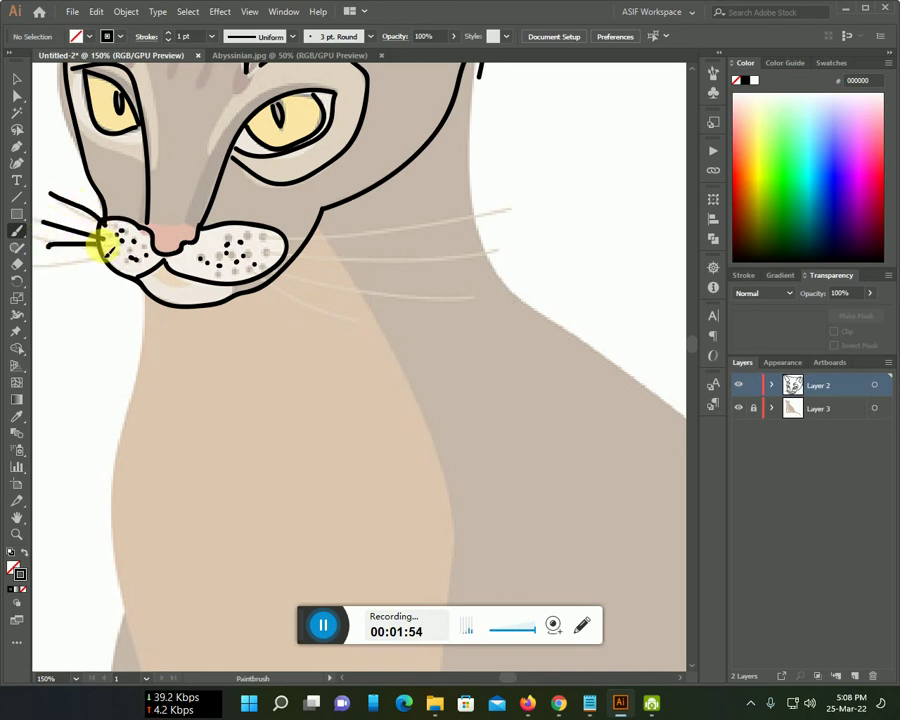
{"action": "left_click_drag", "start_coordinate": [34, 264], "coordinate": [101, 249]}
{"action": "left_click_drag", "start_coordinate": [232, 240], "coordinate": [375, 234]}
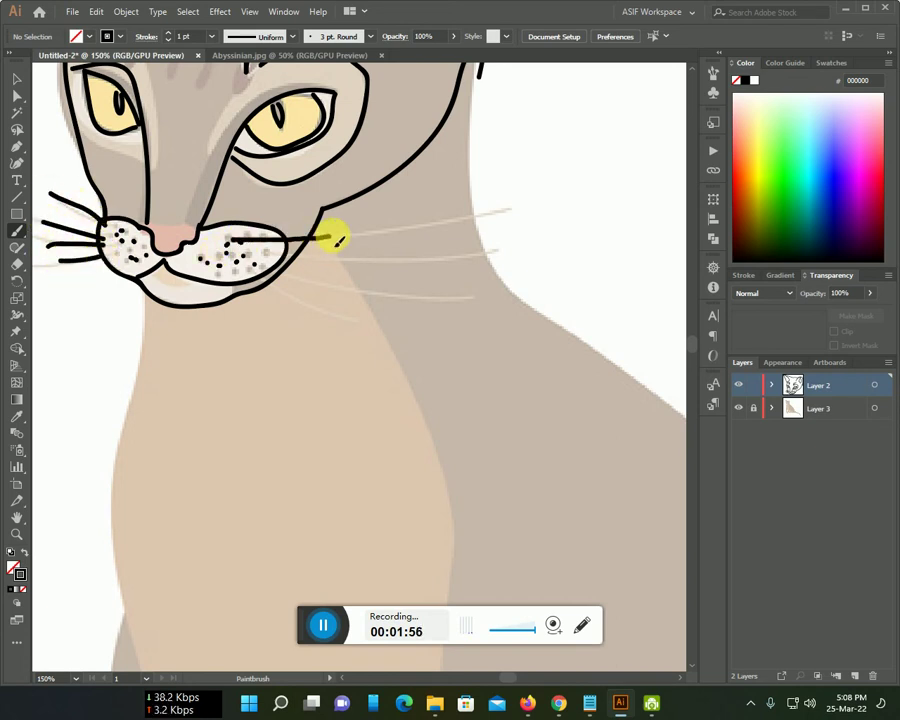
{"action": "left_click_drag", "start_coordinate": [236, 256], "coordinate": [428, 249]}
{"action": "left_click_drag", "start_coordinate": [238, 268], "coordinate": [363, 287]}
{"action": "left_click_drag", "start_coordinate": [233, 273], "coordinate": [306, 301]}
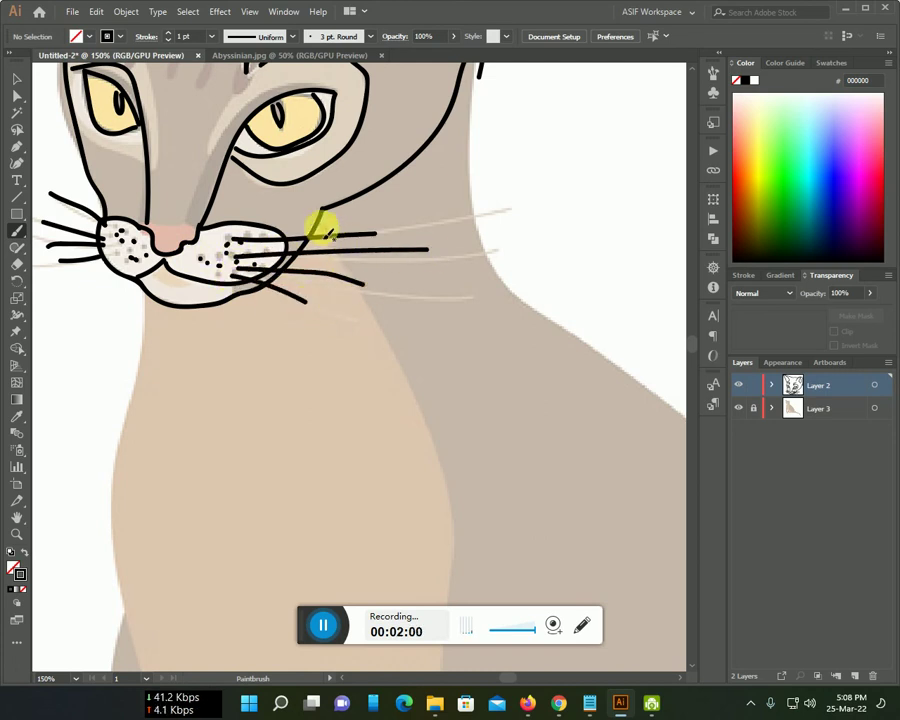
Trace the neck line from the jaw down to the chest and the neck's right contour.
{"action": "left_click_drag", "start_coordinate": [318, 229], "coordinate": [408, 376]}
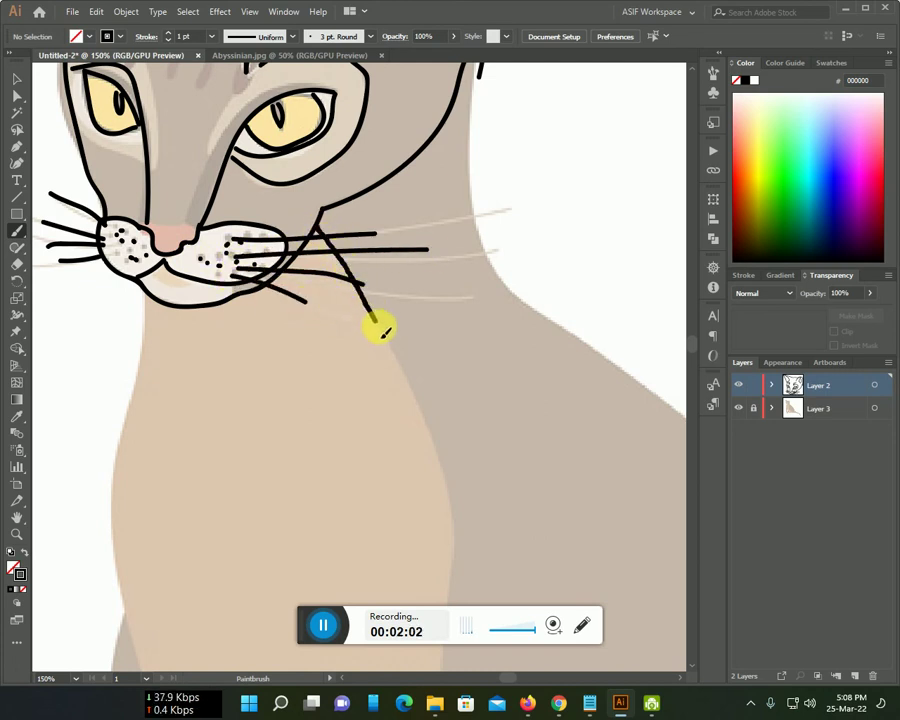
{"action": "left_click_drag", "start_coordinate": [408, 376], "coordinate": [450, 498]}
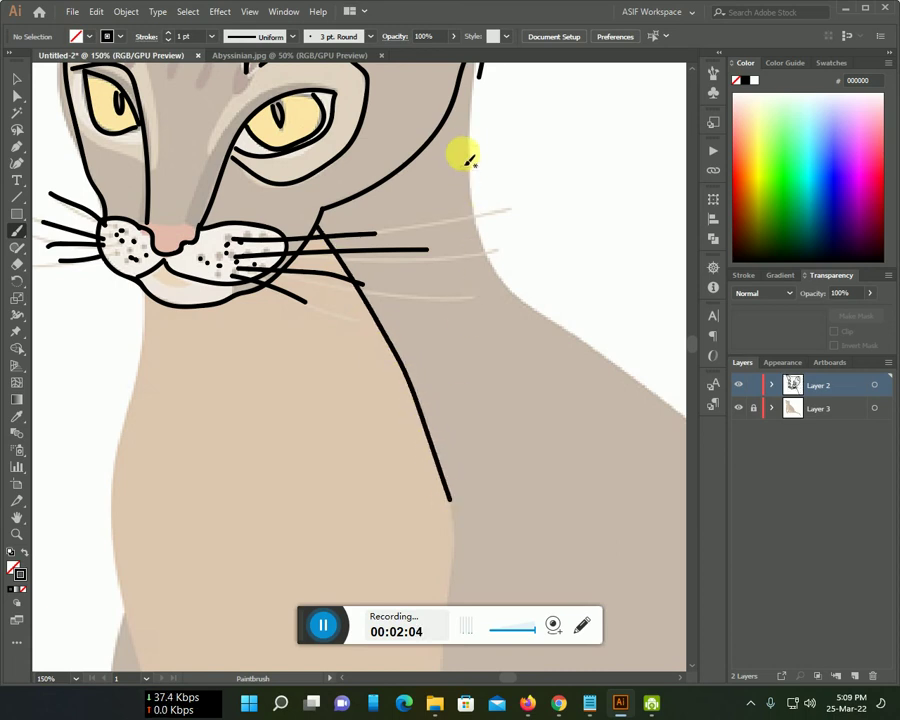
{"action": "left_click_drag", "start_coordinate": [472, 68], "coordinate": [516, 300]}
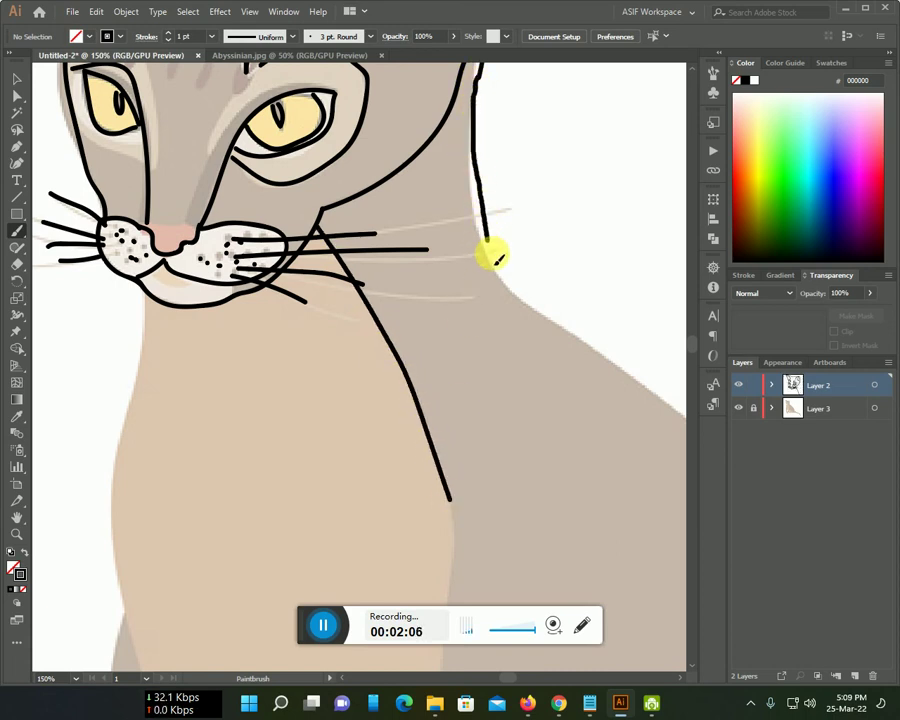
{"action": "left_click_drag", "start_coordinate": [530, 315], "coordinate": [680, 418]}
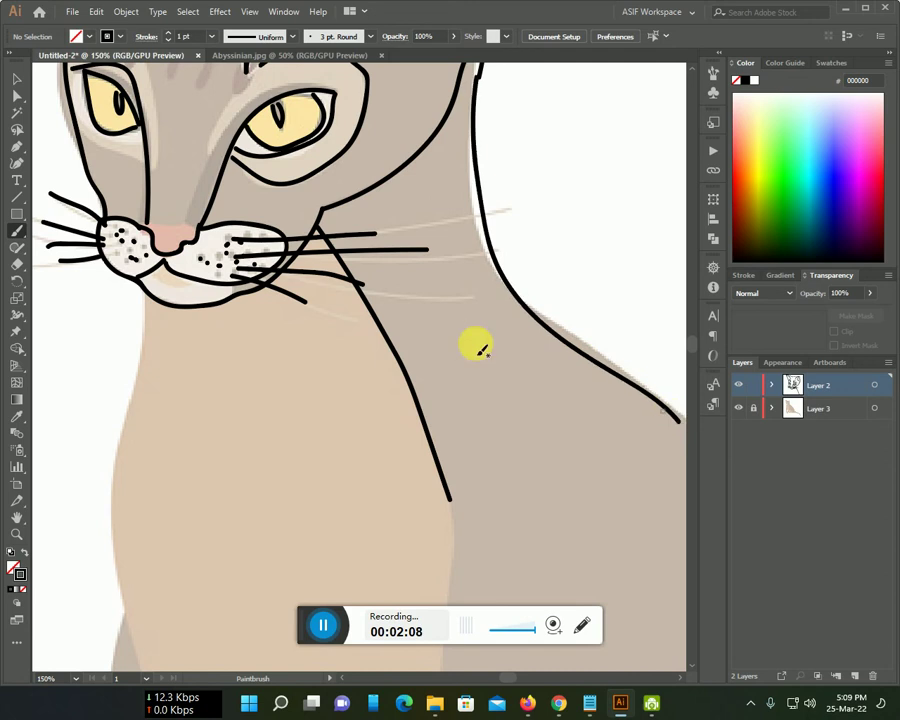
{"action": "scroll", "coordinate": [226, 278], "scroll_direction": "down", "scroll_amount": 2}
Trace the neck's left contour from the chin down toward the chest.
{"action": "mouse_move", "coordinate": [143, 223]}
{"action": "left_mouse_down"}
{"action": "mouse_move", "coordinate": [146, 307]}
{"action": "mouse_move", "coordinate": [115, 404]}
{"action": "left_mouse_up"}
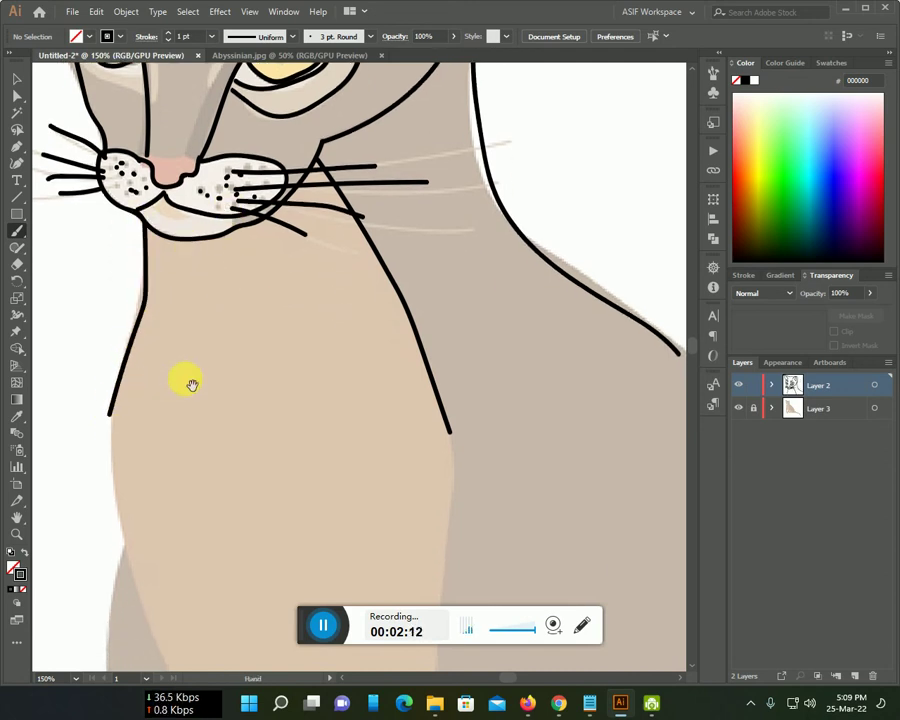
{"action": "left_click_drag", "start_coordinate": [184, 376], "coordinate": [290, 164]}
{"action": "mouse_move", "coordinate": [240, 320]}
{"action": "left_mouse_down"}
{"action": "mouse_move", "coordinate": [227, 291]}
{"action": "mouse_move", "coordinate": [217, 178]}
{"action": "mouse_move", "coordinate": [241, 595]}
{"action": "left_mouse_up"}
{"action": "scroll", "coordinate": [268, 300], "scroll_direction": "down", "scroll_amount": 2}
Outline the near front leg's inner and outer edges and its paw with toe lines.
{"action": "left_click_drag", "start_coordinate": [323, 532], "coordinate": [266, 250]}
{"action": "left_click_drag", "start_coordinate": [282, 128], "coordinate": [262, 465]}
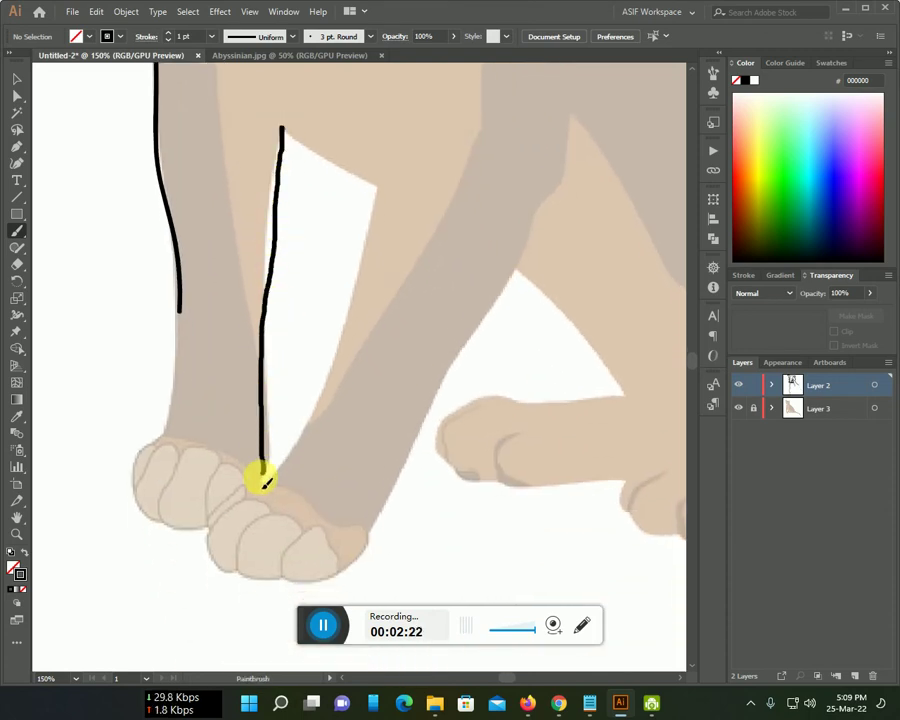
{"action": "mouse_move", "coordinate": [160, 527]}
{"action": "left_mouse_down"}
{"action": "mouse_move", "coordinate": [127, 487]}
{"action": "mouse_move", "coordinate": [138, 455]}
{"action": "left_mouse_up"}
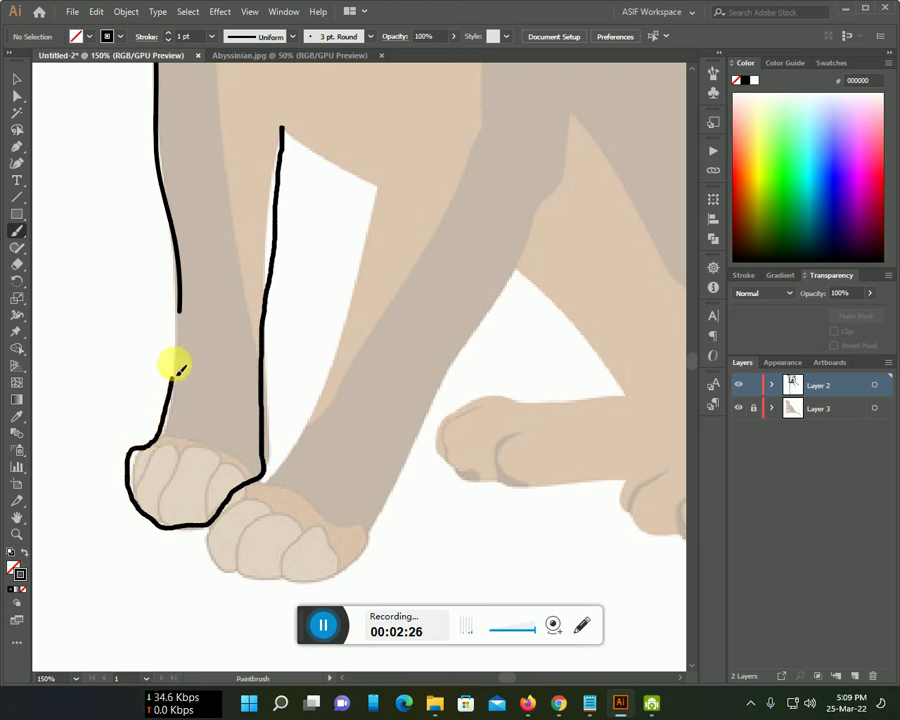
{"action": "mouse_move", "coordinate": [184, 312]}
{"action": "left_mouse_down"}
{"action": "mouse_move", "coordinate": [150, 406]}
{"action": "mouse_move", "coordinate": [153, 437]}
{"action": "mouse_move", "coordinate": [245, 470]}
{"action": "left_mouse_up"}
{"action": "left_click_drag", "start_coordinate": [175, 442], "coordinate": [166, 516]}
{"action": "mouse_move", "coordinate": [205, 462]}
{"action": "left_mouse_down"}
{"action": "mouse_move", "coordinate": [200, 533]}
{"action": "mouse_move", "coordinate": [215, 568]}
{"action": "mouse_move", "coordinate": [275, 585]}
{"action": "mouse_move", "coordinate": [341, 568]}
{"action": "mouse_move", "coordinate": [416, 458]}
{"action": "mouse_move", "coordinate": [549, 197]}
{"action": "left_mouse_up"}
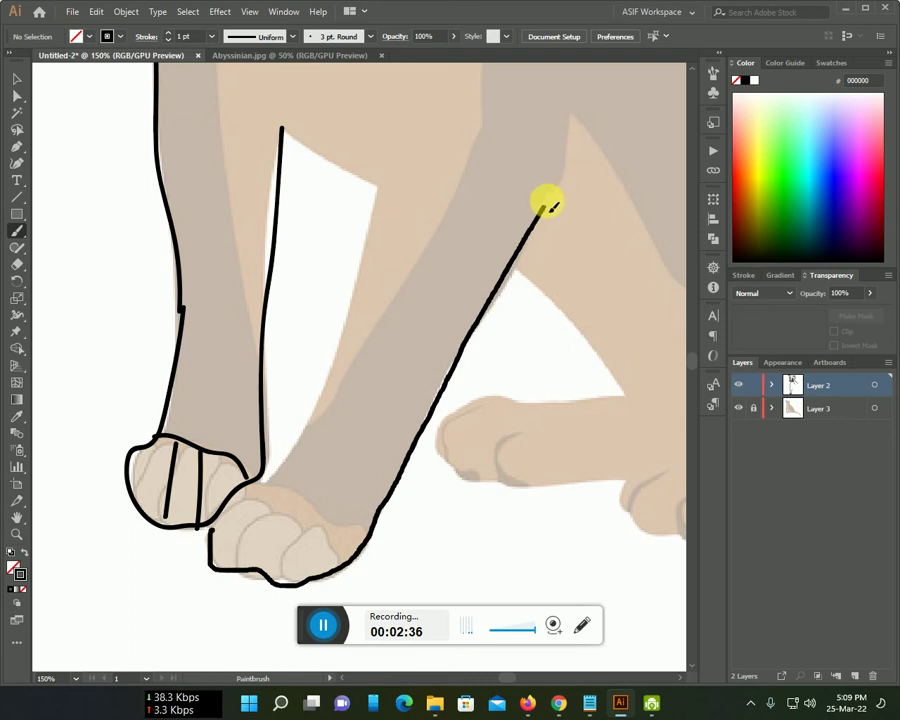
Outline the second front leg and paw underside, then the tail toward the body.
{"action": "mouse_move", "coordinate": [282, 131]}
{"action": "left_mouse_down"}
{"action": "mouse_move", "coordinate": [363, 185]}
{"action": "mouse_move", "coordinate": [362, 332]}
{"action": "mouse_move", "coordinate": [315, 422]}
{"action": "mouse_move", "coordinate": [257, 493]}
{"action": "left_mouse_up"}
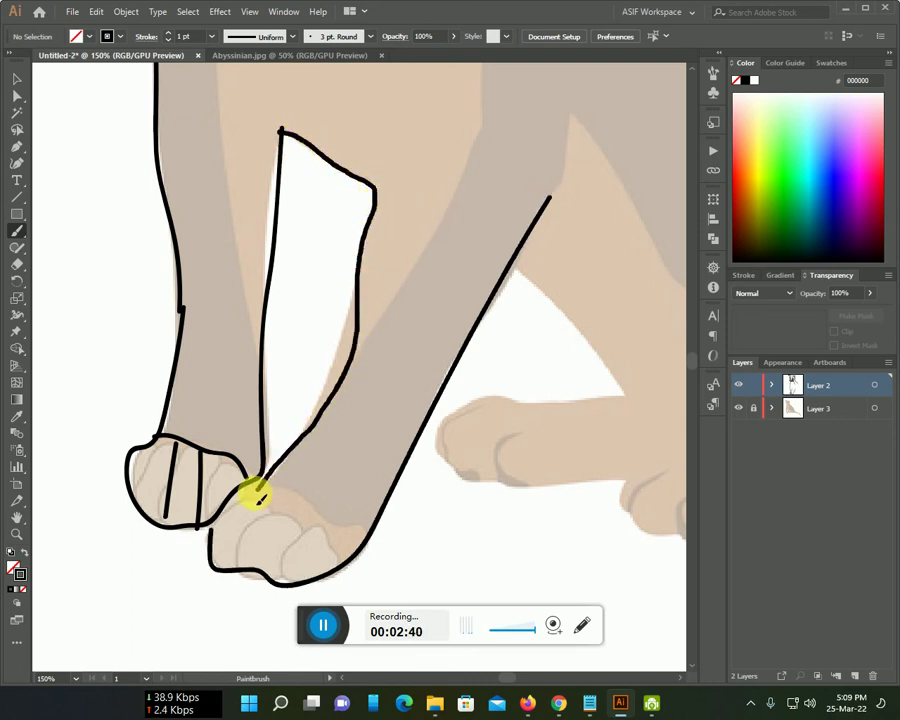
{"action": "left_click_drag", "start_coordinate": [459, 401], "coordinate": [270, 304]}
{"action": "mouse_move", "coordinate": [321, 176]}
{"action": "left_mouse_down"}
{"action": "mouse_move", "coordinate": [404, 257]}
{"action": "mouse_move", "coordinate": [433, 300]}
{"action": "mouse_move", "coordinate": [268, 318]}
{"action": "mouse_move", "coordinate": [251, 362]}
{"action": "mouse_move", "coordinate": [292, 392]}
{"action": "mouse_move", "coordinate": [326, 401]}
{"action": "mouse_move", "coordinate": [432, 391]}
{"action": "mouse_move", "coordinate": [434, 425]}
{"action": "mouse_move", "coordinate": [500, 451]}
{"action": "mouse_move", "coordinate": [624, 444]}
{"action": "left_mouse_up"}
{"action": "mouse_move", "coordinate": [590, 400]}
{"action": "left_mouse_down"}
{"action": "mouse_move", "coordinate": [345, 312]}
{"action": "mouse_move", "coordinate": [146, 261]}
{"action": "left_mouse_up"}
{"action": "mouse_move", "coordinate": [181, 306]}
{"action": "left_mouse_down"}
{"action": "mouse_move", "coordinate": [375, 313]}
{"action": "mouse_move", "coordinate": [430, 280]}
{"action": "mouse_move", "coordinate": [619, 322]}
{"action": "mouse_move", "coordinate": [279, 227]}
{"action": "mouse_move", "coordinate": [205, 220]}
{"action": "mouse_move", "coordinate": [376, 257]}
{"action": "mouse_move", "coordinate": [526, 321]}
{"action": "mouse_move", "coordinate": [587, 424]}
{"action": "mouse_move", "coordinate": [598, 586]}
{"action": "mouse_move", "coordinate": [583, 646]}
{"action": "mouse_move", "coordinate": [593, 656]}
{"action": "mouse_move", "coordinate": [639, 589]}
{"action": "mouse_move", "coordinate": [675, 510]}
{"action": "mouse_move", "coordinate": [673, 414]}
{"action": "mouse_move", "coordinate": [623, 321]}
{"action": "mouse_move", "coordinate": [518, 245]}
{"action": "mouse_move", "coordinate": [121, 54]}
{"action": "left_mouse_up"}
{"action": "left_click_drag", "start_coordinate": [141, 181], "coordinate": [439, 600]}
Trace the back contour, the hind haunch curve and the hind leg down to the paw.
{"action": "mouse_move", "coordinate": [390, 420]}
{"action": "left_mouse_down"}
{"action": "mouse_move", "coordinate": [322, 368]}
{"action": "mouse_move", "coordinate": [260, 288]}
{"action": "mouse_move", "coordinate": [217, 116]}
{"action": "mouse_move", "coordinate": [188, 62]}
{"action": "left_mouse_up"}
{"action": "left_click_drag", "start_coordinate": [165, 200], "coordinate": [444, 570]}
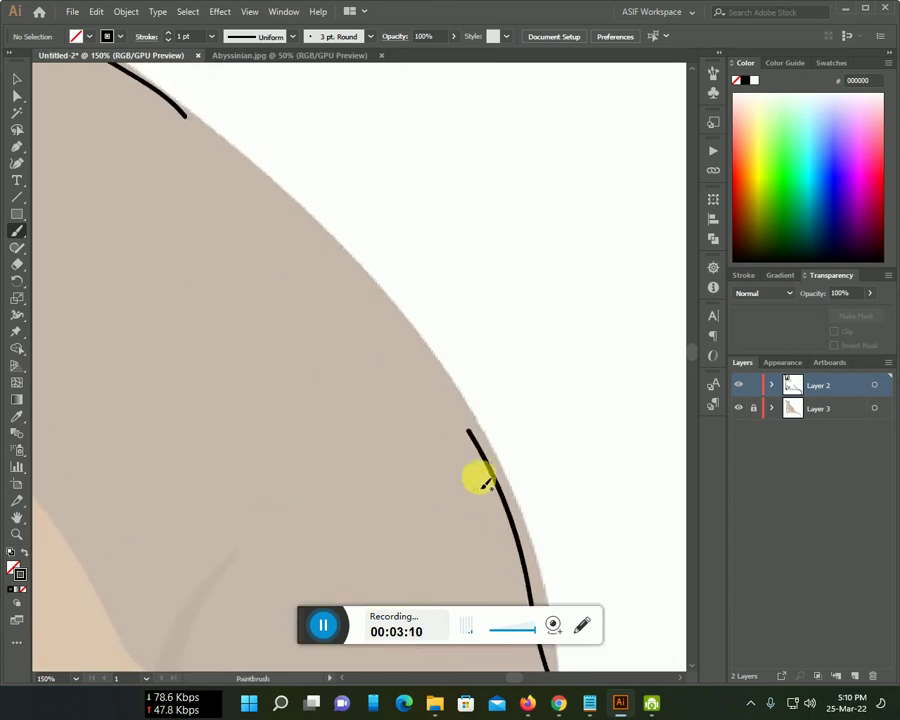
{"action": "mouse_move", "coordinate": [476, 438]}
{"action": "left_mouse_down"}
{"action": "mouse_move", "coordinate": [297, 209]}
{"action": "mouse_move", "coordinate": [203, 137]}
{"action": "left_mouse_up"}
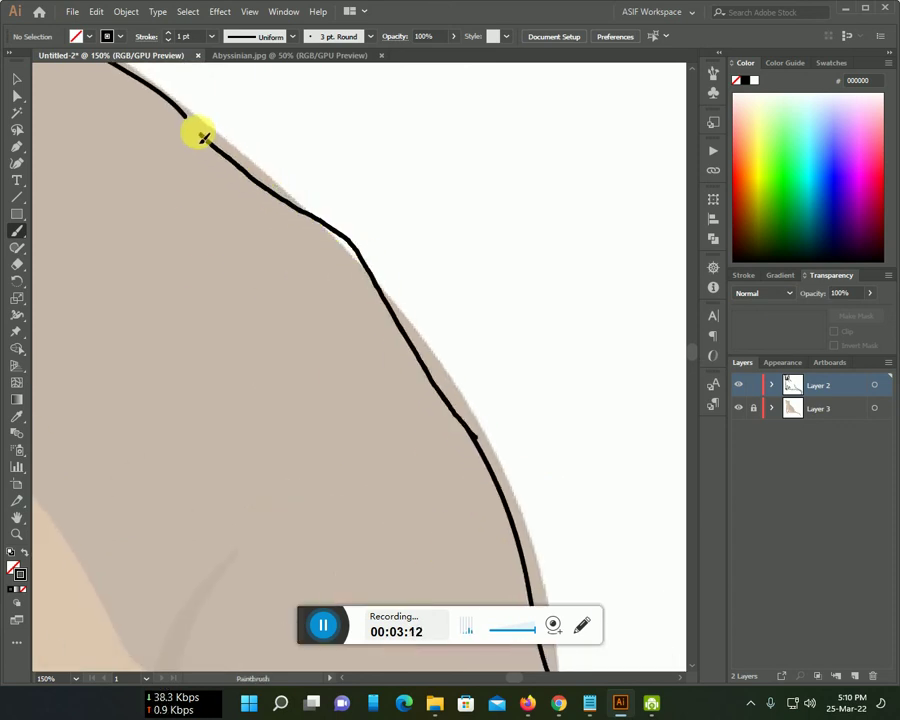
{"action": "scroll", "coordinate": [200, 206], "scroll_direction": "down", "scroll_amount": 2}
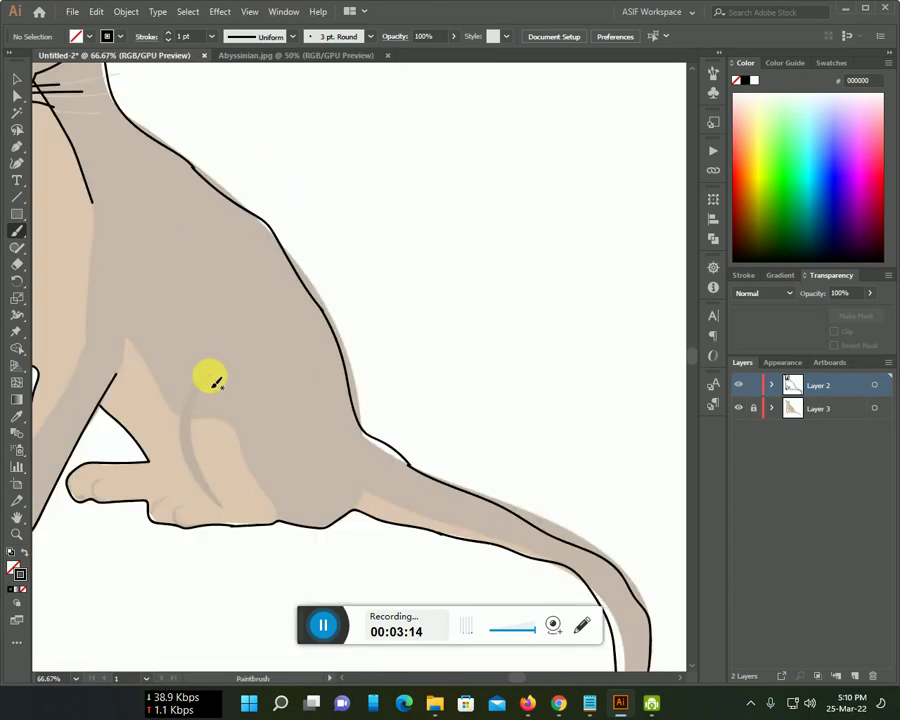
{"action": "mouse_move", "coordinate": [215, 363]}
{"action": "left_mouse_down"}
{"action": "mouse_move", "coordinate": [187, 412]}
{"action": "mouse_move", "coordinate": [197, 472]}
{"action": "mouse_move", "coordinate": [221, 506]}
{"action": "left_mouse_up"}
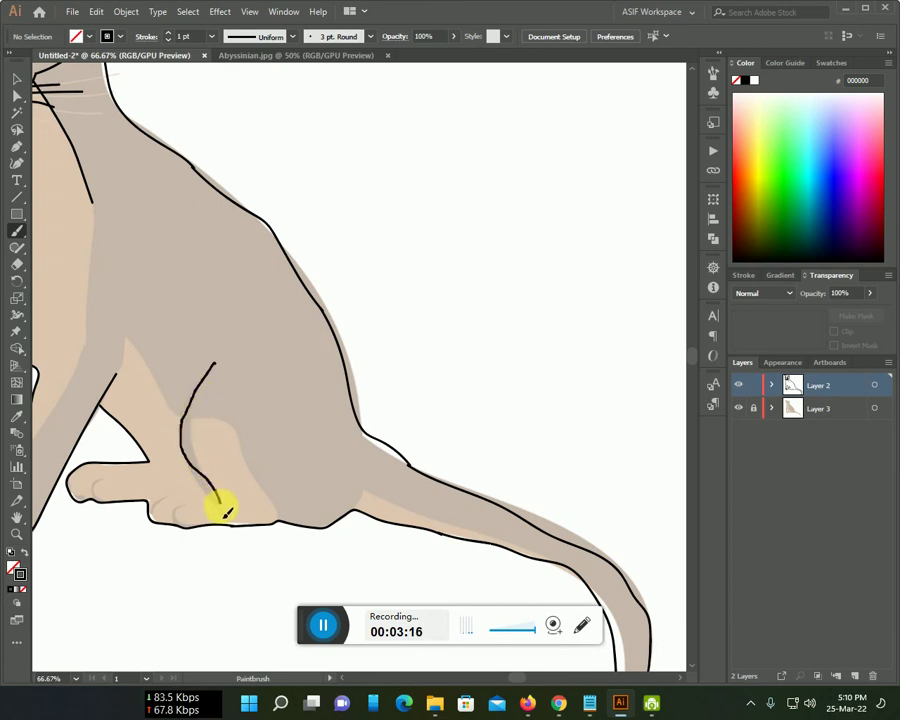
{"action": "mouse_move", "coordinate": [194, 418]}
{"action": "left_mouse_down"}
{"action": "mouse_move", "coordinate": [217, 428]}
{"action": "mouse_move", "coordinate": [277, 522]}
{"action": "left_mouse_up"}
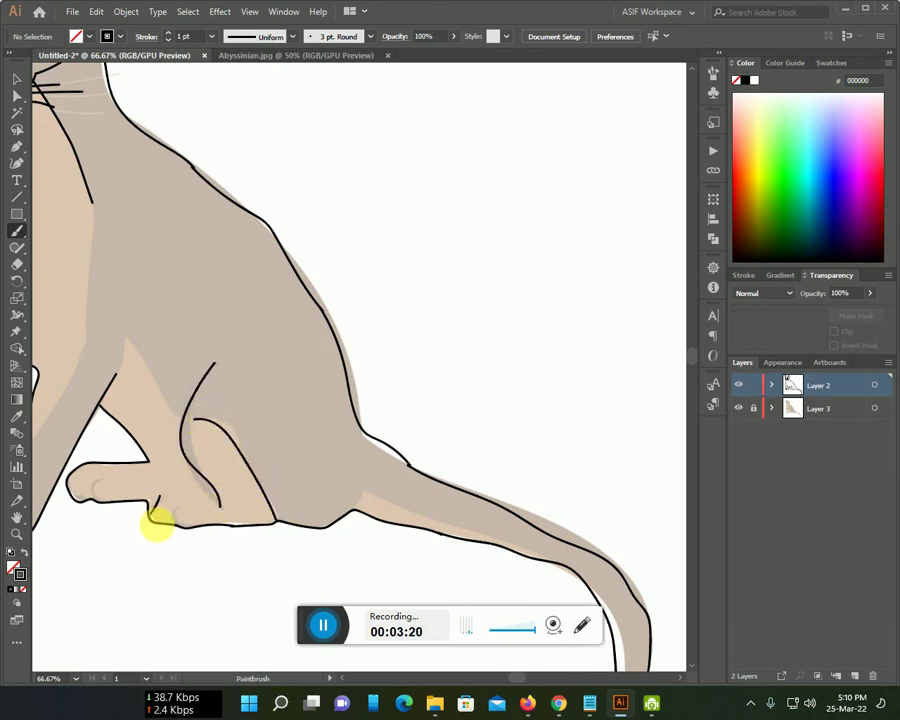
Finish the chest and neck lines down onto the front leg.
{"action": "left_click_drag", "start_coordinate": [120, 341], "coordinate": [177, 418]}
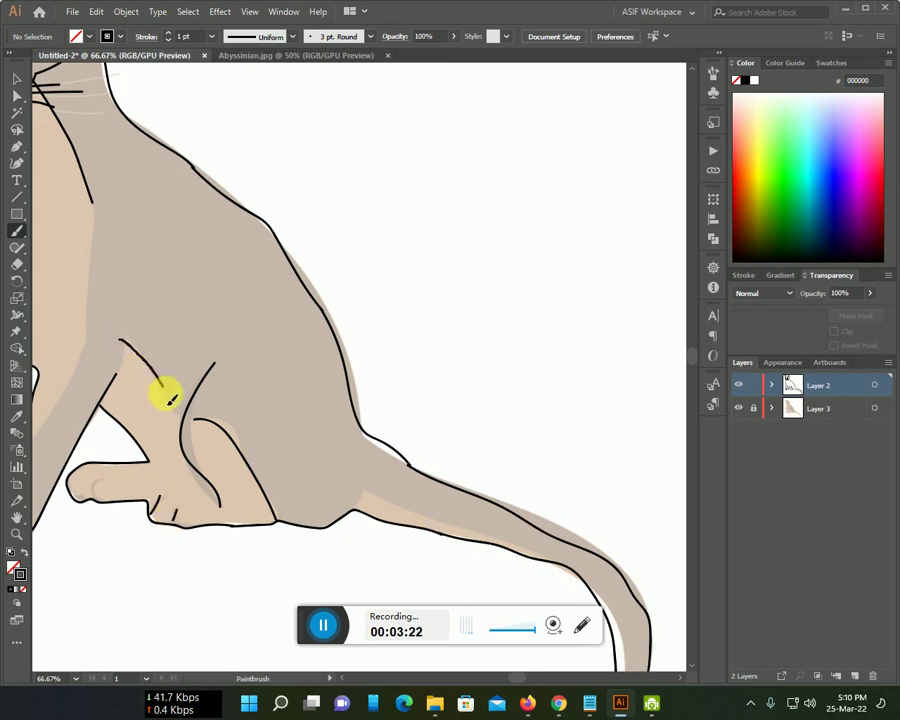
{"action": "mouse_move", "coordinate": [117, 383]}
{"action": "left_mouse_down"}
{"action": "mouse_move", "coordinate": [117, 350]}
{"action": "mouse_move", "coordinate": [297, 295]}
{"action": "left_mouse_up"}
{"action": "mouse_move", "coordinate": [275, 144]}
{"action": "left_mouse_down"}
{"action": "mouse_move", "coordinate": [283, 198]}
{"action": "mouse_move", "coordinate": [209, 378]}
{"action": "left_mouse_up"}
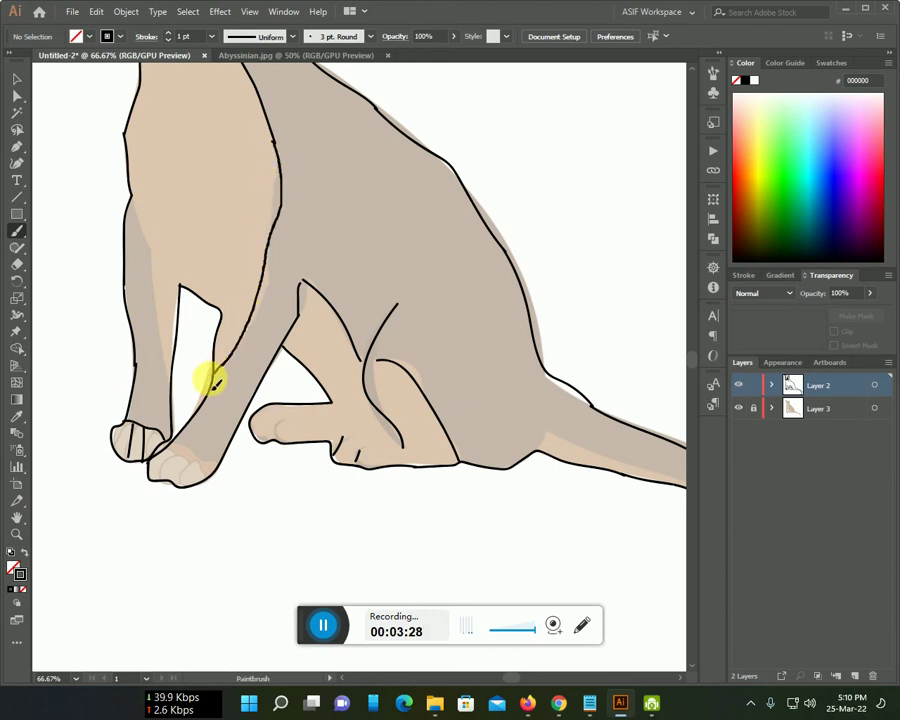
{"action": "scroll", "coordinate": [233, 371], "scroll_direction": "up", "scroll_amount": 1}
{"action": "scroll", "coordinate": [233, 370], "scroll_direction": "up", "scroll_amount": 1}
{"action": "mouse_move", "coordinate": [130, 284]}
{"action": "left_mouse_down"}
{"action": "mouse_move", "coordinate": [148, 324]}
{"action": "mouse_move", "coordinate": [169, 458]}
{"action": "left_mouse_up"}
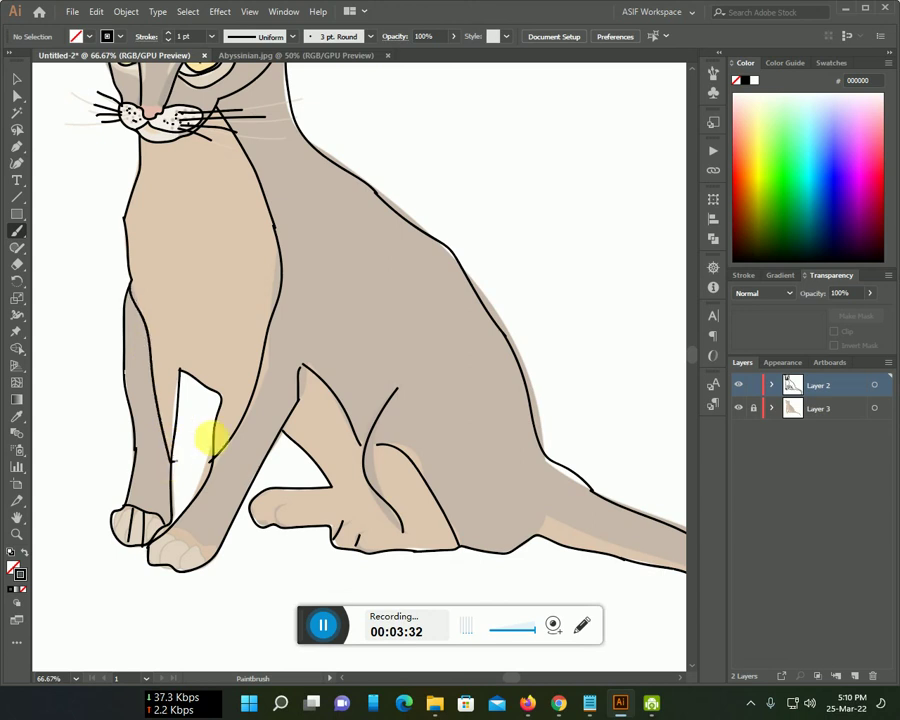
{"action": "scroll", "coordinate": [349, 341], "scroll_direction": "up", "scroll_amount": 1}
{"action": "scroll", "coordinate": [349, 338], "scroll_direction": "down", "scroll_amount": 1}
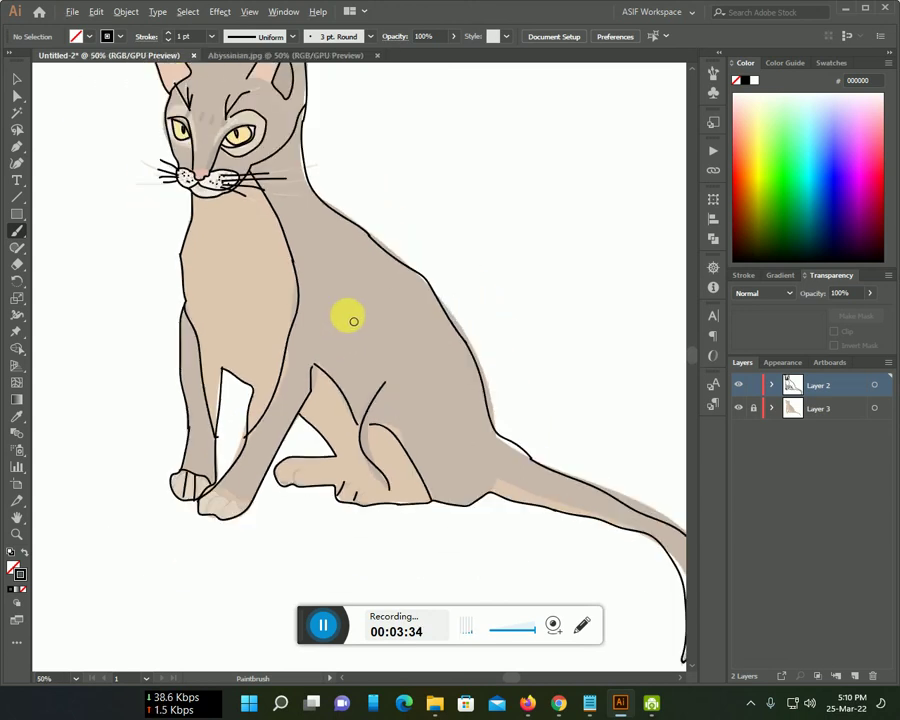
Zoom to 50% and hide reference Layer 3, leaving only the black cat outline.
{"action": "scroll", "coordinate": [348, 322], "scroll_direction": "down", "scroll_amount": 2}
{"action": "scroll", "coordinate": [337, 318], "scroll_direction": "up", "scroll_amount": 1}
{"action": "scroll", "coordinate": [327, 344], "scroll_direction": "up", "scroll_amount": 1}
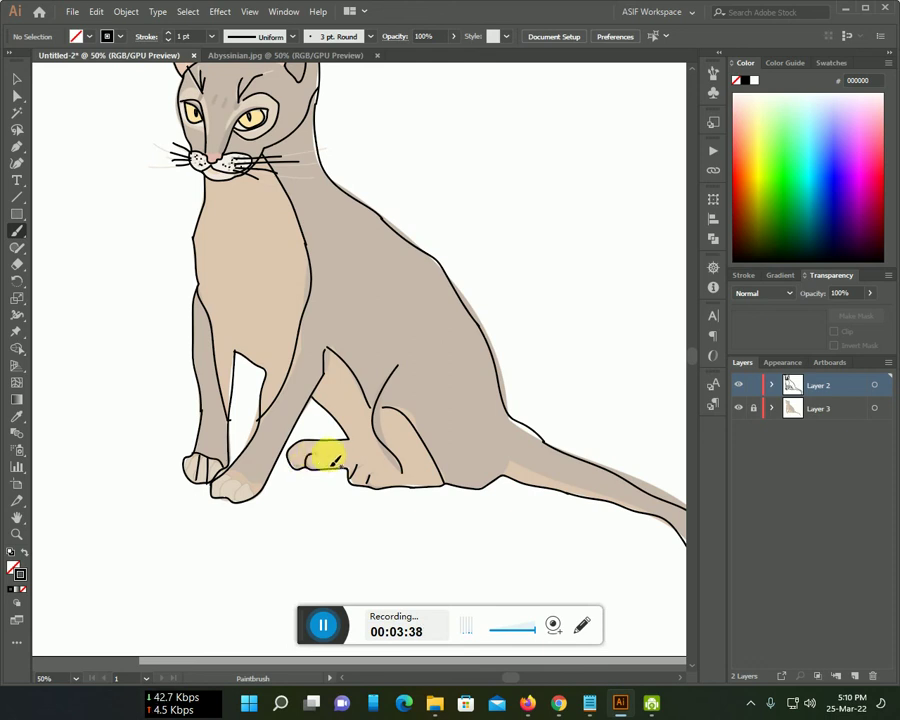
{"action": "left_click", "coordinate": [738, 408]}
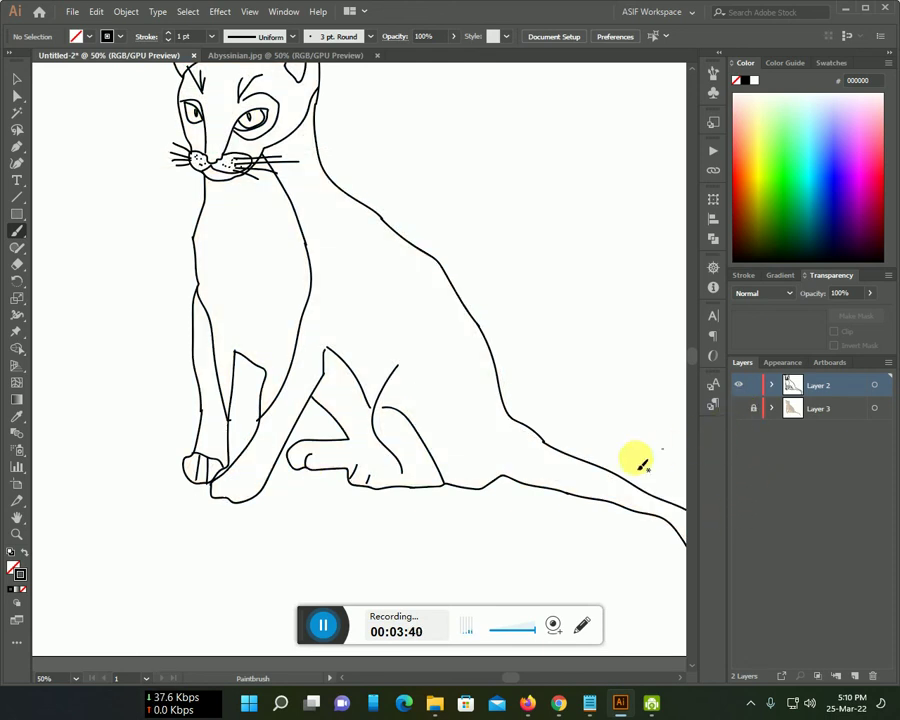
{"action": "scroll", "coordinate": [566, 456], "scroll_direction": "up", "scroll_amount": 2}
{"action": "scroll", "coordinate": [548, 467], "scroll_direction": "up", "scroll_amount": 1}
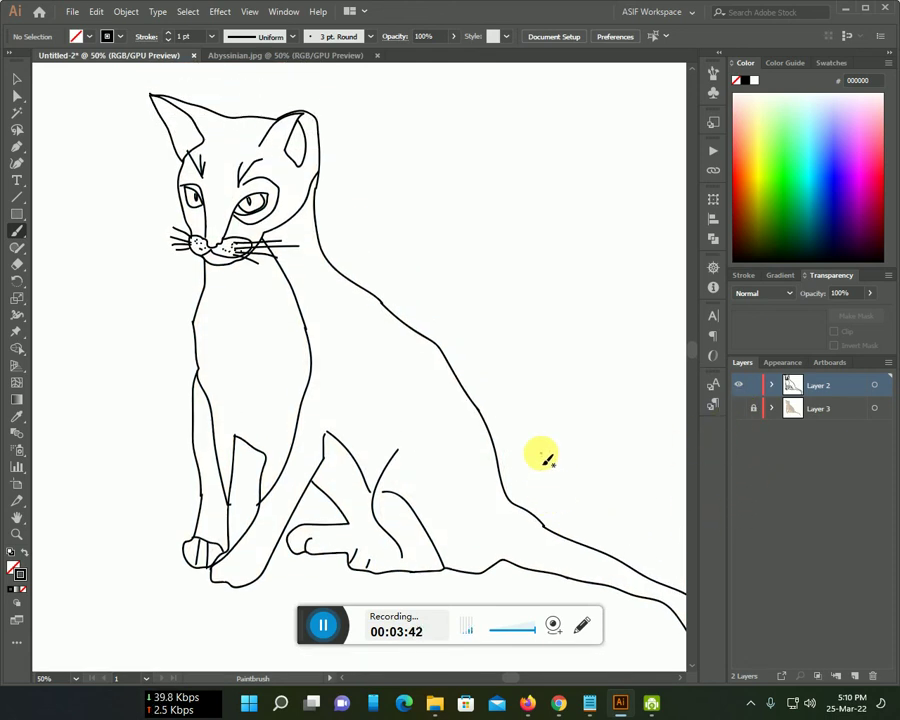